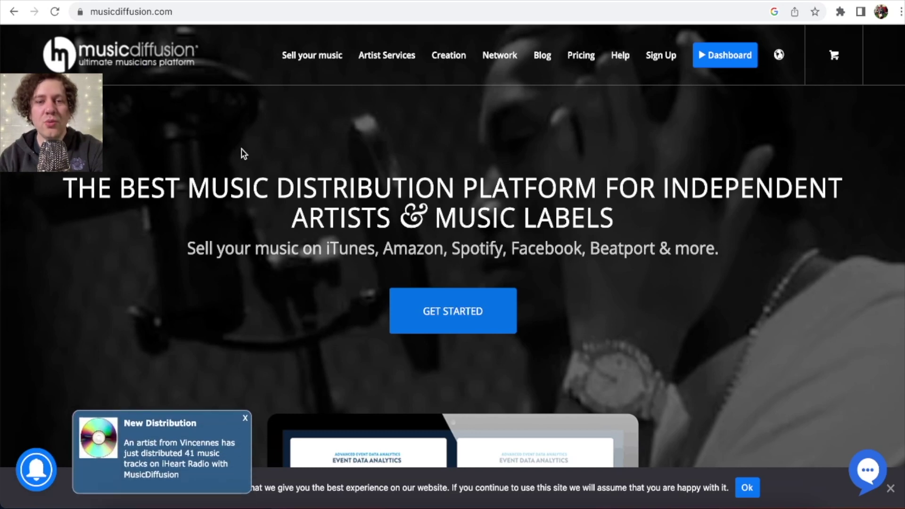
Open the Pricing page and scroll down to the Free, Standard and Platinum plan cards.
{"action": "scroll", "coordinate": [243, 149], "scroll_direction": "down", "scroll_amount": 8}
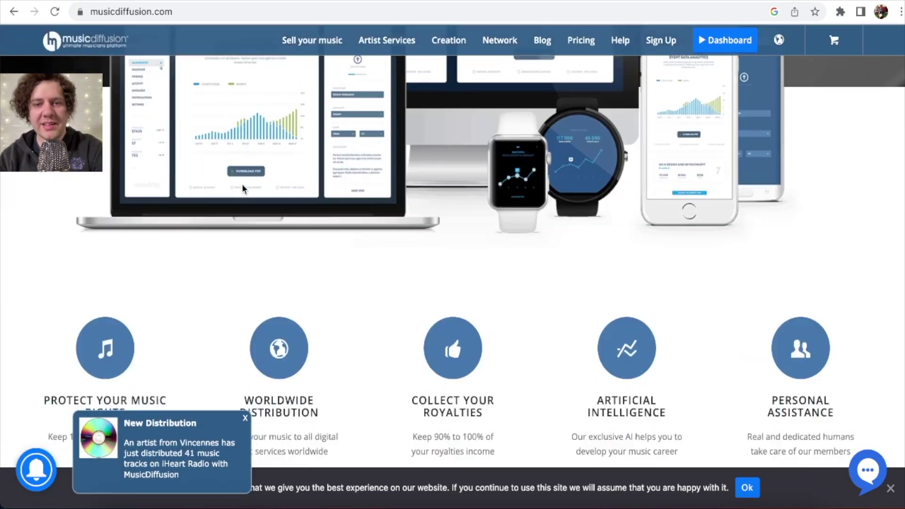
{"action": "scroll", "coordinate": [241, 185], "scroll_direction": "down", "scroll_amount": 15}
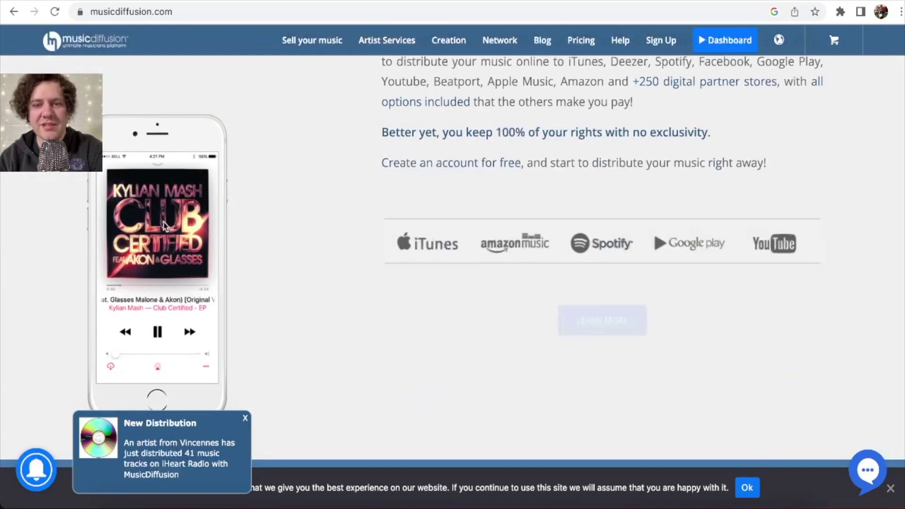
{"action": "scroll", "coordinate": [168, 218], "scroll_direction": "up", "scroll_amount": 20}
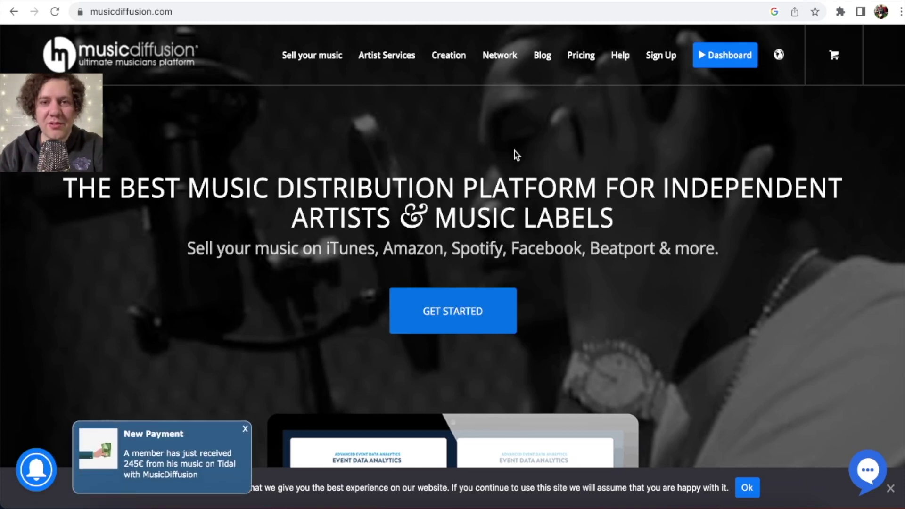
{"action": "left_click", "coordinate": [582, 60]}
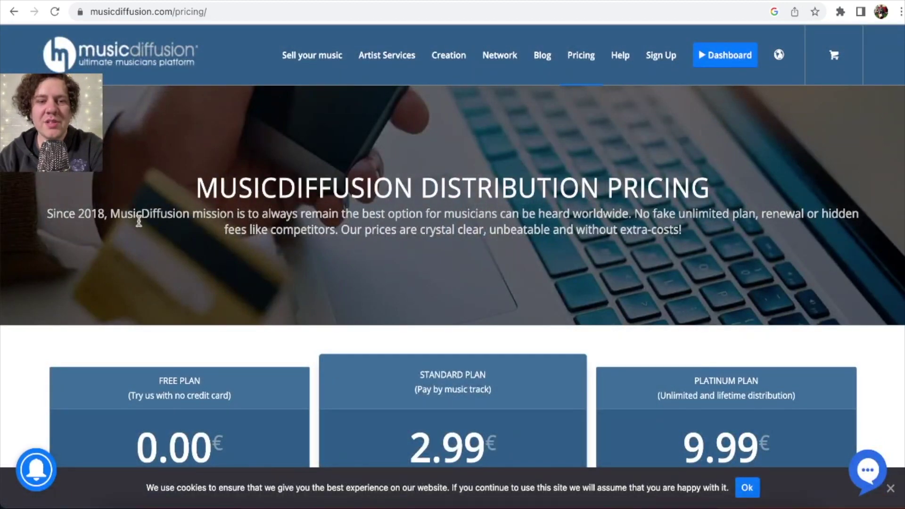
{"action": "scroll", "coordinate": [33, 274], "scroll_direction": "down", "scroll_amount": 5}
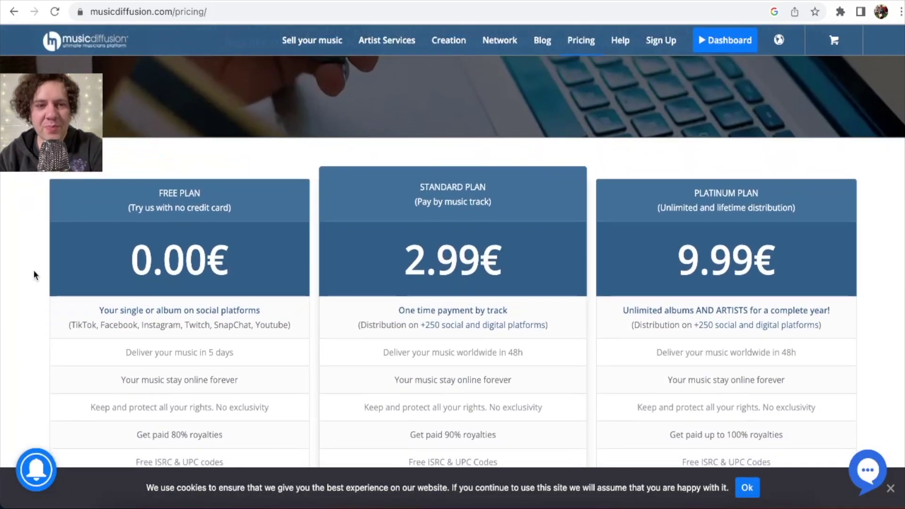
{"action": "scroll", "coordinate": [33, 271], "scroll_direction": "down", "scroll_amount": 3}
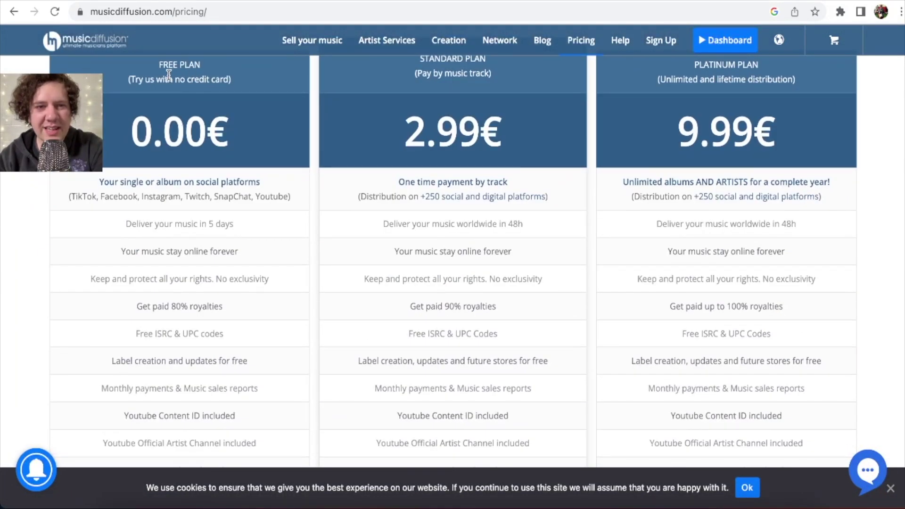
Inspect the Free plan's social platforms list and dismiss the New Payment notification.
{"action": "left_click", "coordinate": [70, 196]}
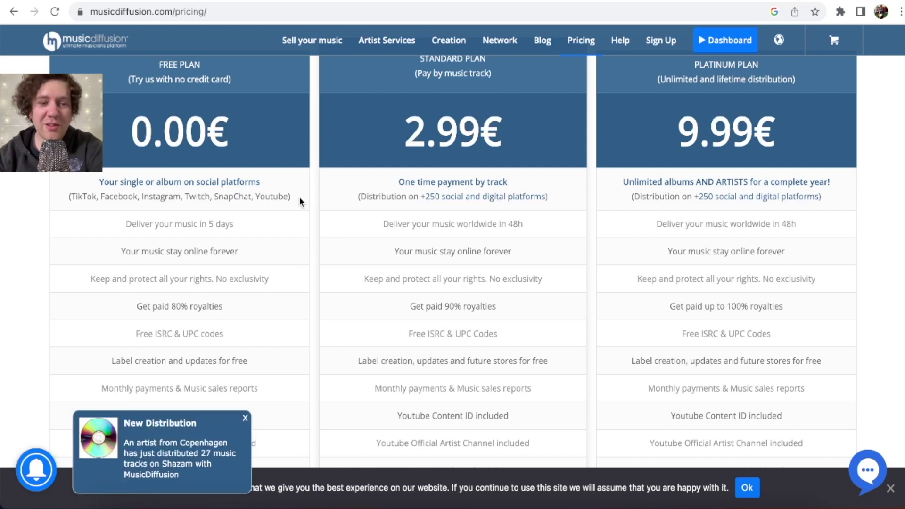
{"action": "left_click_drag", "start_coordinate": [289, 199], "coordinate": [65, 197]}
{"action": "left_click", "coordinate": [65, 197]}
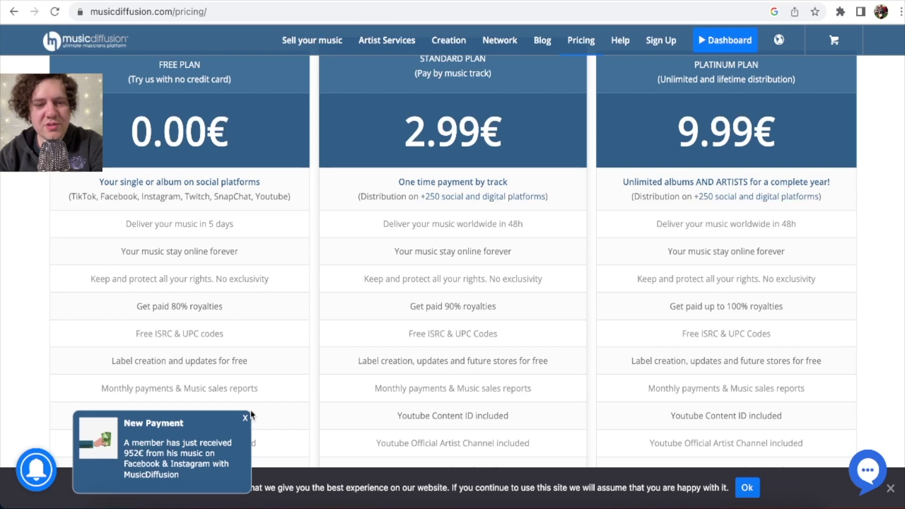
{"action": "left_click", "coordinate": [246, 419]}
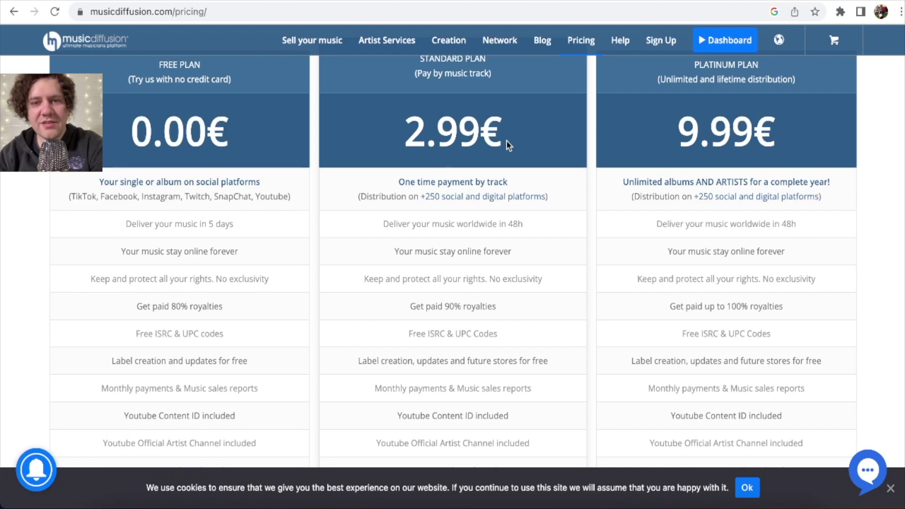
{"action": "scroll", "coordinate": [519, 145], "scroll_direction": "down", "scroll_amount": 2}
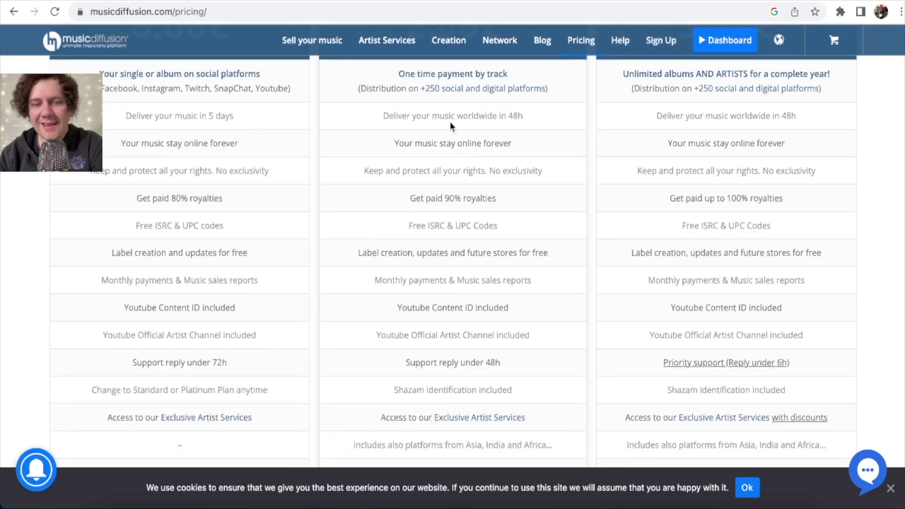
{"action": "scroll", "coordinate": [441, 127], "scroll_direction": "up", "scroll_amount": 2}
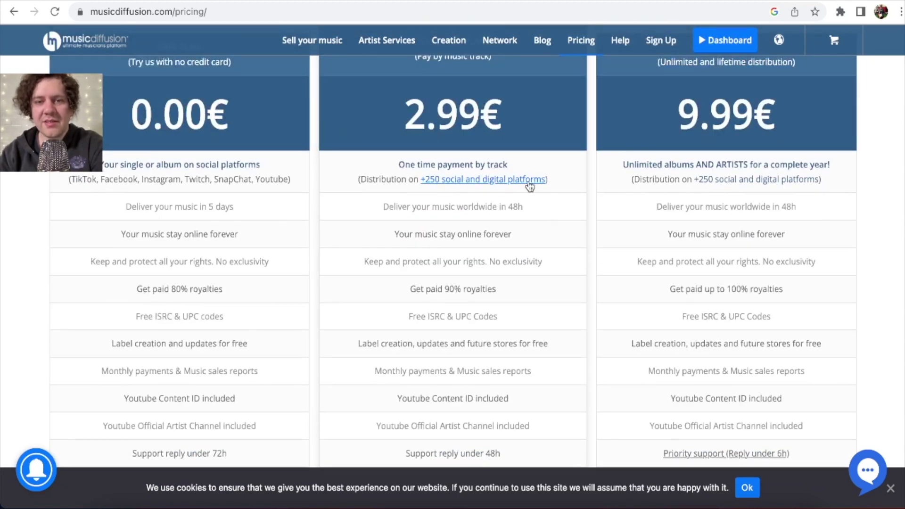
{"action": "scroll", "coordinate": [537, 225], "scroll_direction": "down", "scroll_amount": 2}
{"action": "scroll", "coordinate": [538, 228], "scroll_direction": "up", "scroll_amount": 4}
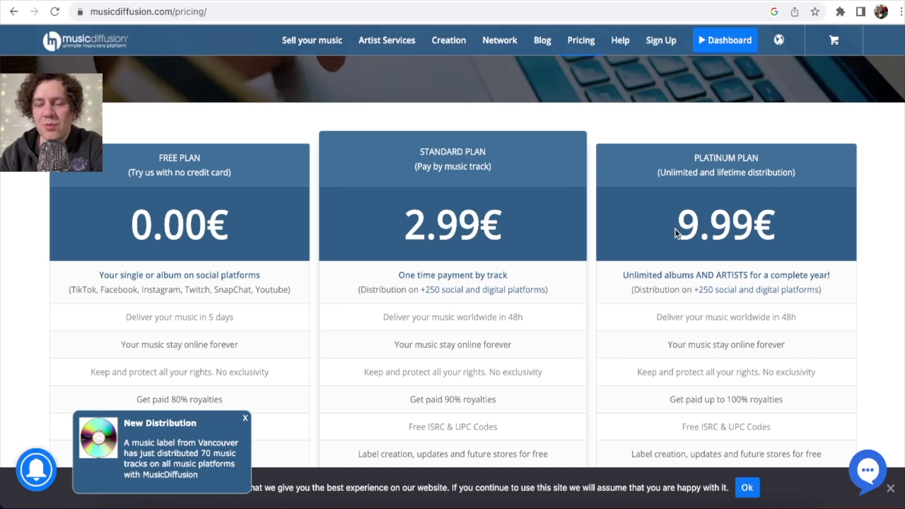
{"action": "scroll", "coordinate": [701, 340], "scroll_direction": "down", "scroll_amount": 2}
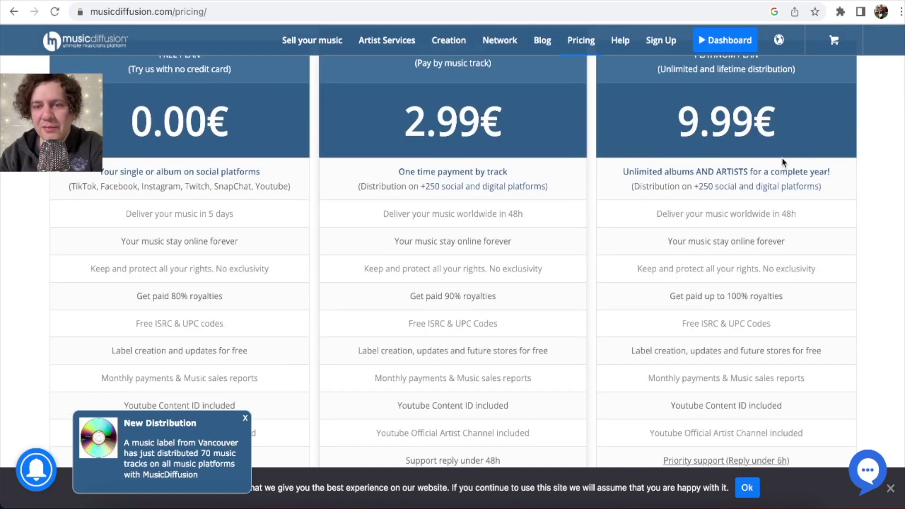
{"action": "scroll", "coordinate": [702, 249], "scroll_direction": "down", "scroll_amount": 1}
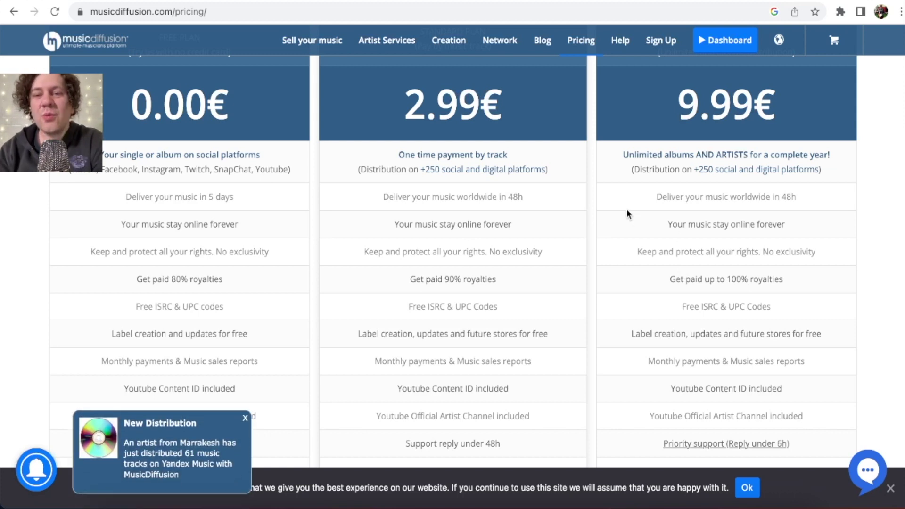
{"action": "scroll", "coordinate": [699, 140], "scroll_direction": "up", "scroll_amount": 1}
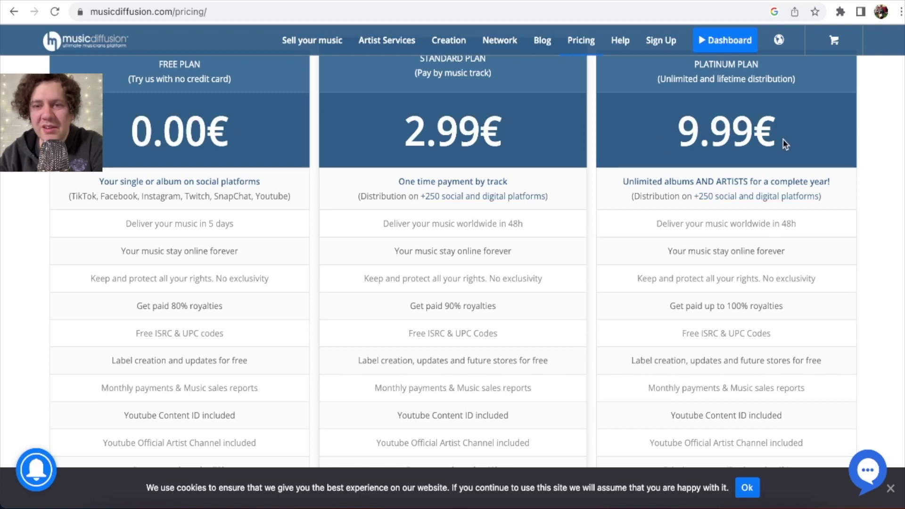
{"action": "scroll", "coordinate": [783, 142], "scroll_direction": "down", "scroll_amount": 5}
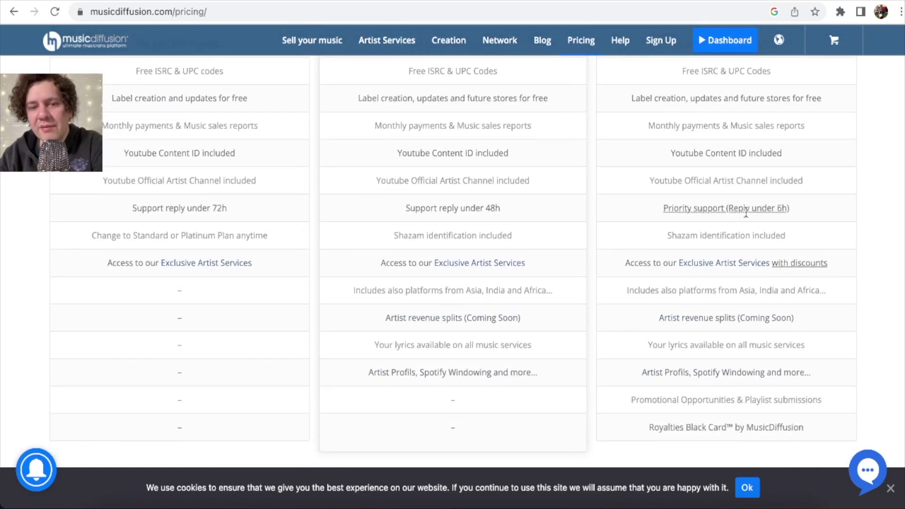
{"action": "scroll", "coordinate": [757, 351], "scroll_direction": "down", "scroll_amount": 1}
{"action": "scroll", "coordinate": [728, 290], "scroll_direction": "up", "scroll_amount": 7}
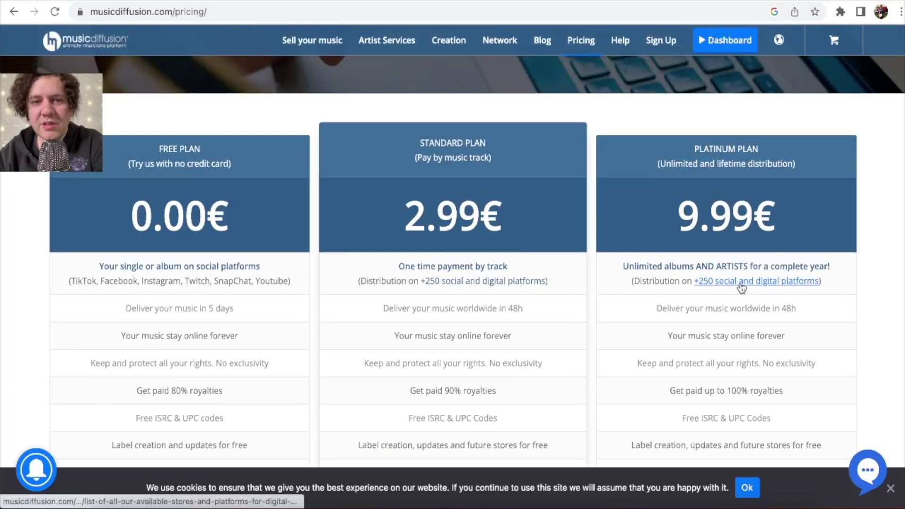
{"action": "scroll", "coordinate": [726, 288], "scroll_direction": "up", "scroll_amount": 1}
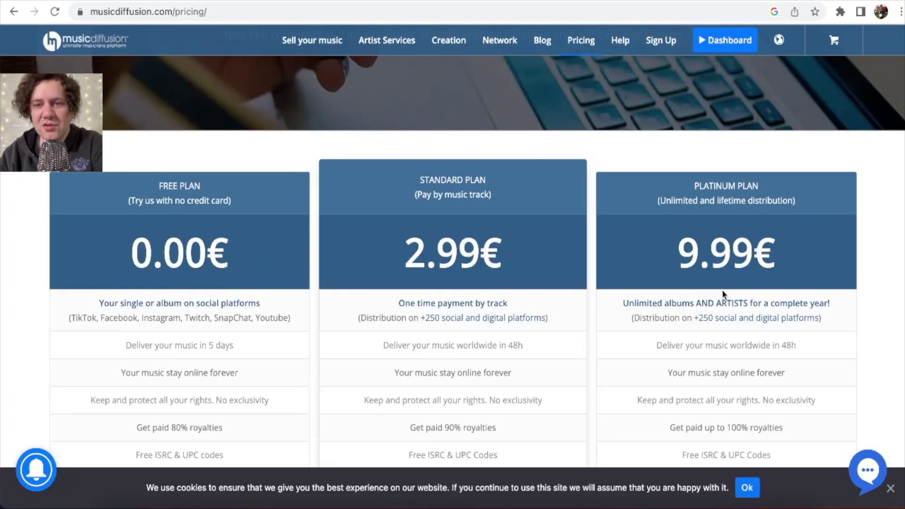
{"action": "scroll", "coordinate": [768, 250], "scroll_direction": "down", "scroll_amount": 2}
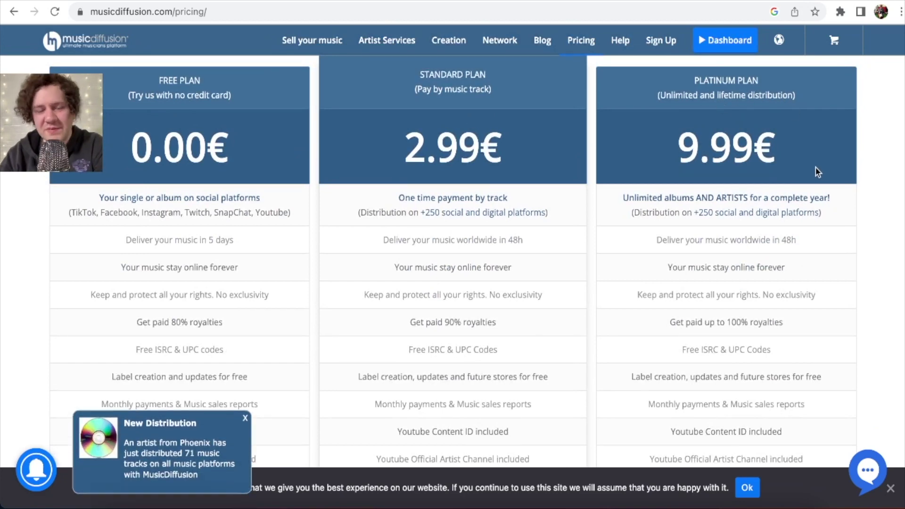
{"action": "scroll", "coordinate": [694, 86], "scroll_direction": "up", "scroll_amount": 6}
{"action": "scroll", "coordinate": [694, 87], "scroll_direction": "down", "scroll_amount": 10}
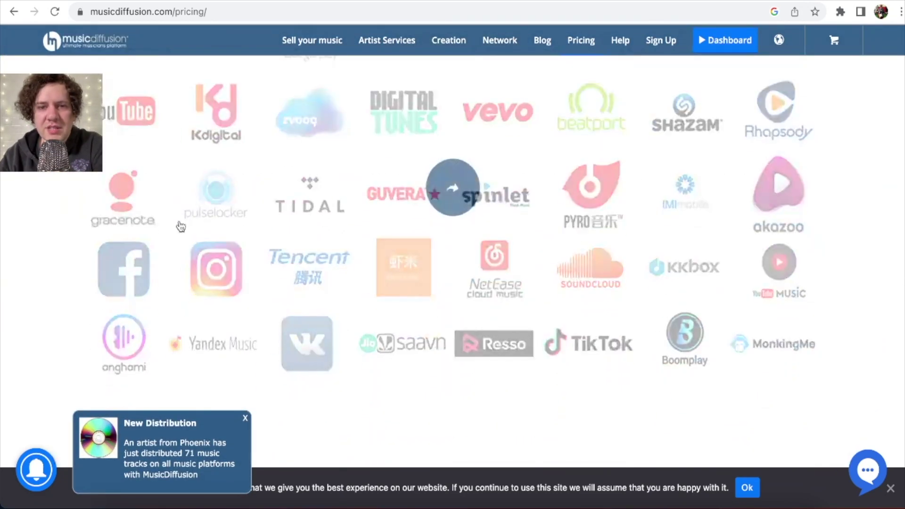
{"action": "scroll", "coordinate": [238, 228], "scroll_direction": "up", "scroll_amount": 2}
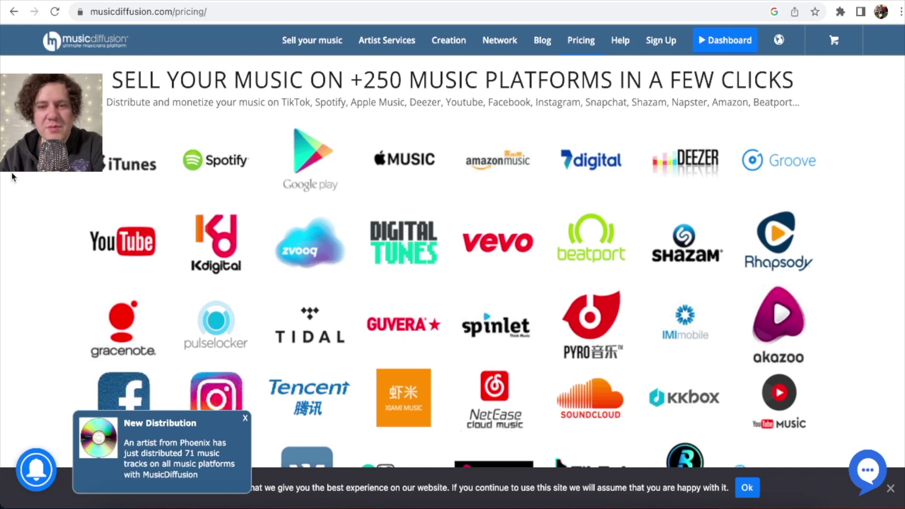
{"action": "scroll", "coordinate": [13, 178], "scroll_direction": "down", "scroll_amount": 8}
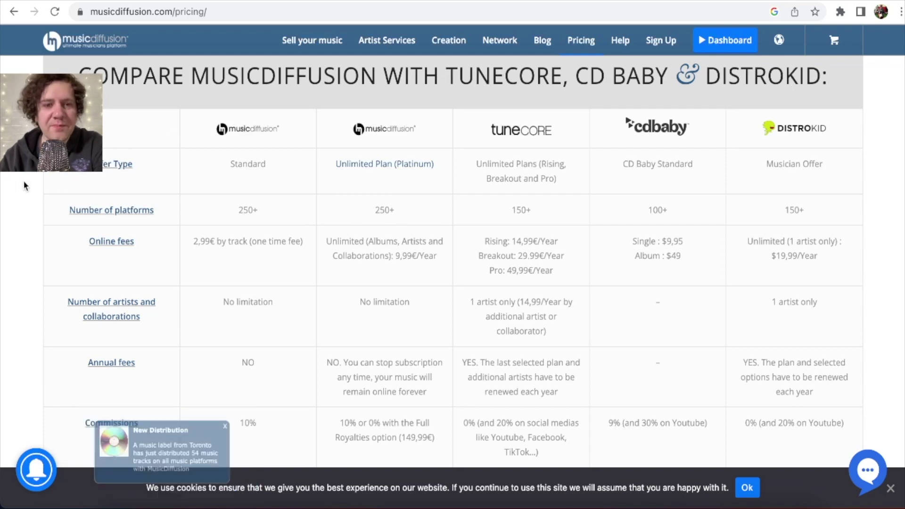
{"action": "scroll", "coordinate": [33, 185], "scroll_direction": "down", "scroll_amount": 2}
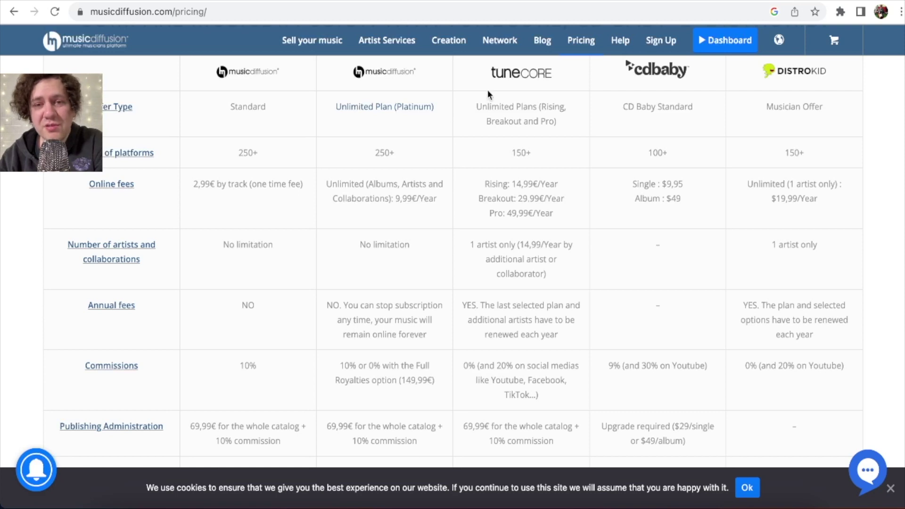
{"action": "left_click_drag", "start_coordinate": [563, 208], "coordinate": [476, 185]}
{"action": "left_click", "coordinate": [474, 188]}
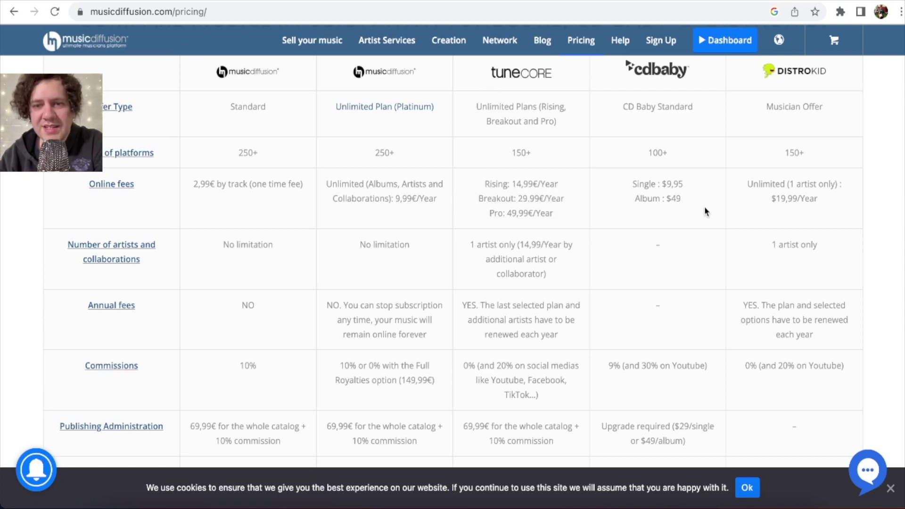
{"action": "left_click_drag", "start_coordinate": [706, 211], "coordinate": [632, 187]}
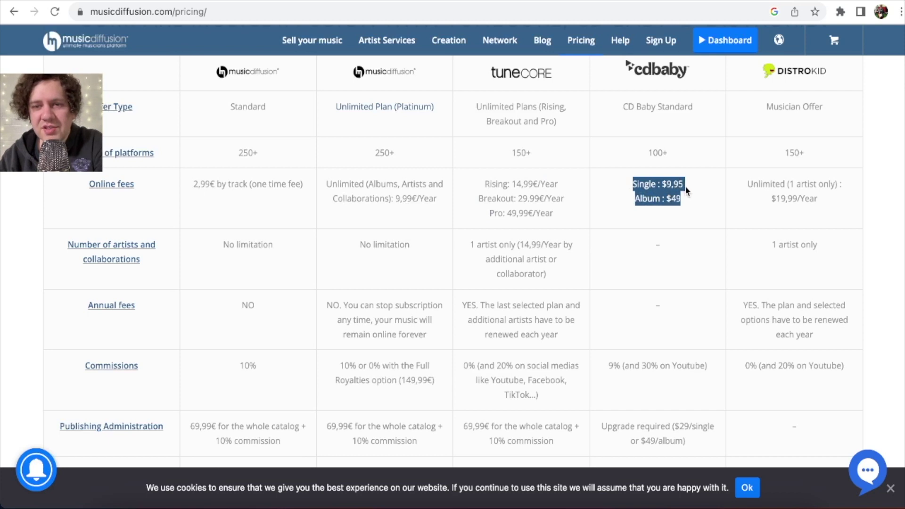
{"action": "left_click_drag", "start_coordinate": [834, 207], "coordinate": [755, 189]}
{"action": "left_click", "coordinate": [839, 206]}
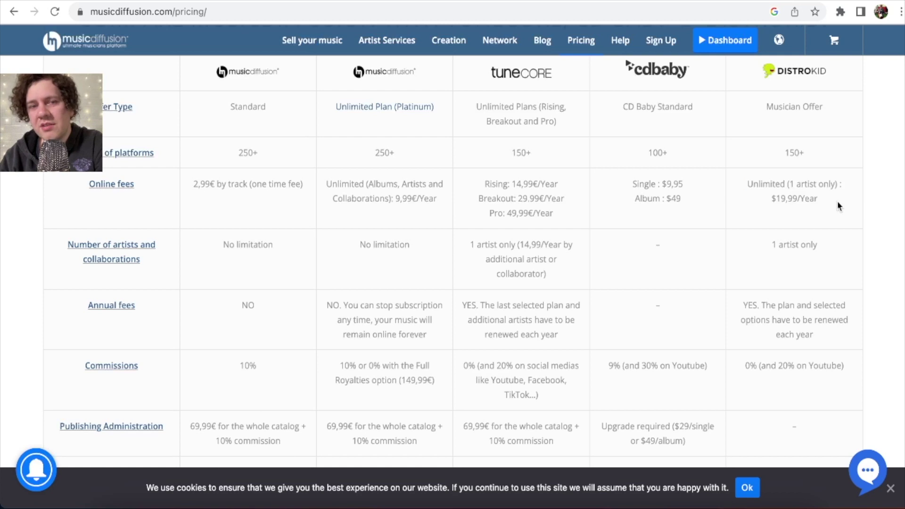
{"action": "left_click_drag", "start_coordinate": [441, 202], "coordinate": [396, 203]}
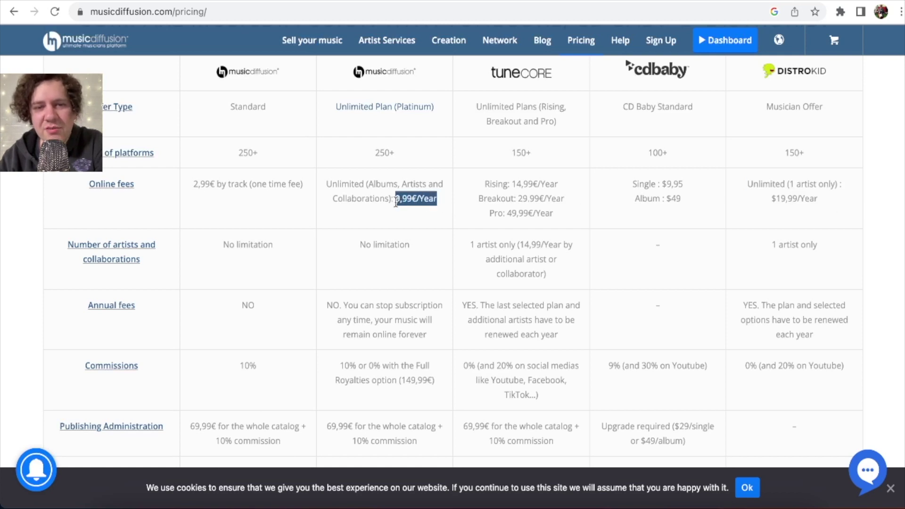
{"action": "left_click", "coordinate": [383, 198]}
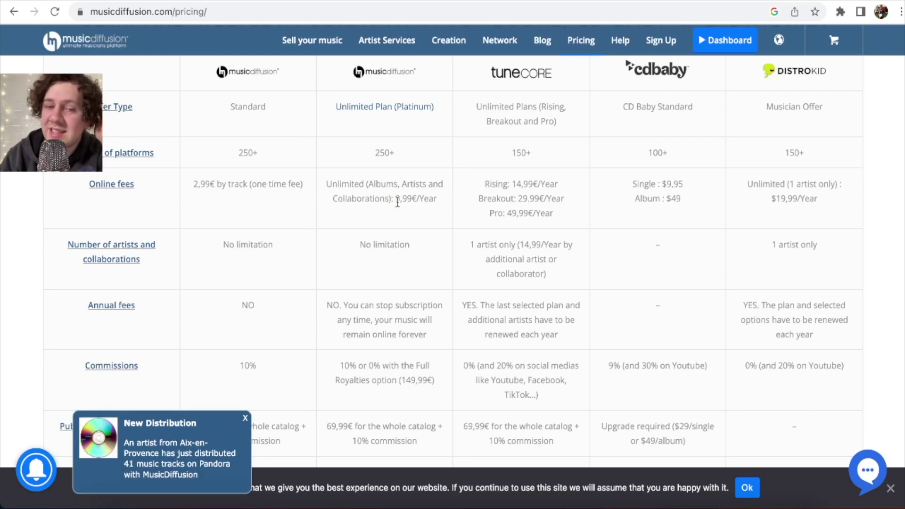
{"action": "scroll", "coordinate": [411, 212], "scroll_direction": "down", "scroll_amount": 3}
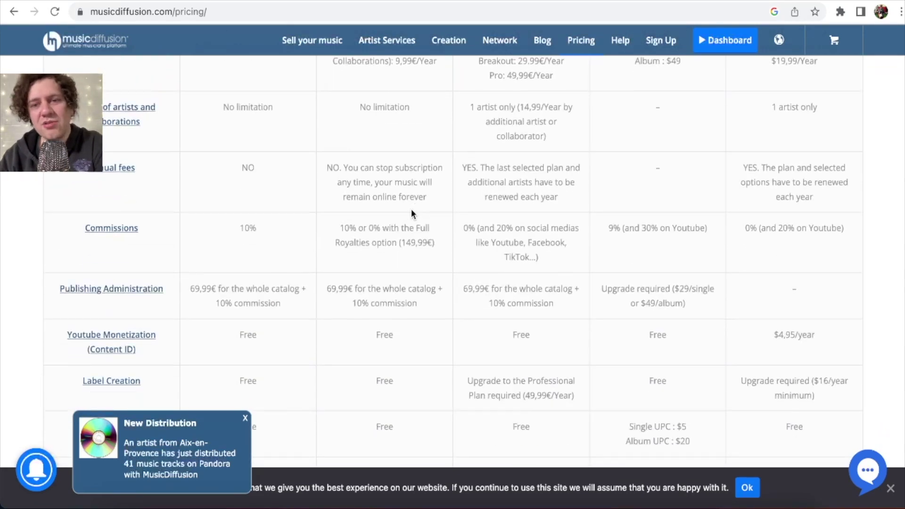
{"action": "scroll", "coordinate": [410, 207], "scroll_direction": "down", "scroll_amount": 9}
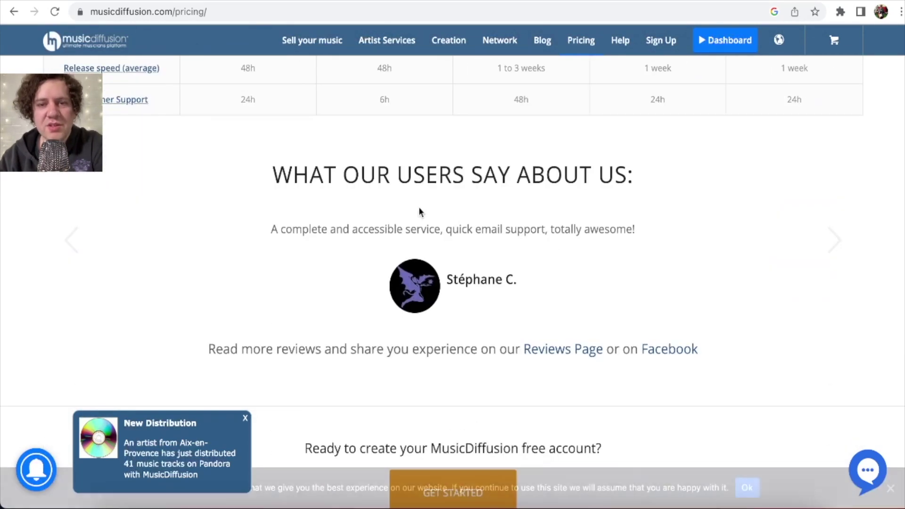
{"action": "scroll", "coordinate": [607, 243], "scroll_direction": "up", "scroll_amount": 20}
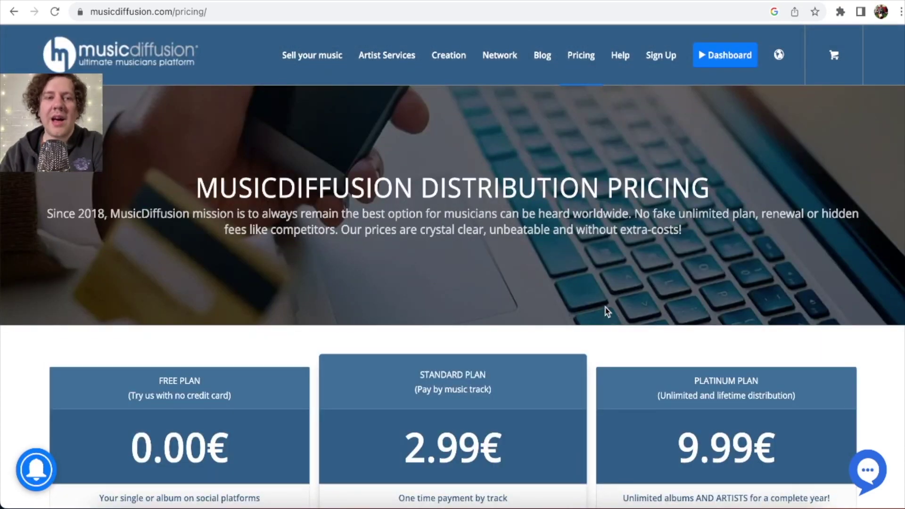
Go to the Dashboard, view account registration, return to login and autofill the saved credentials.
{"action": "left_click", "coordinate": [726, 62]}
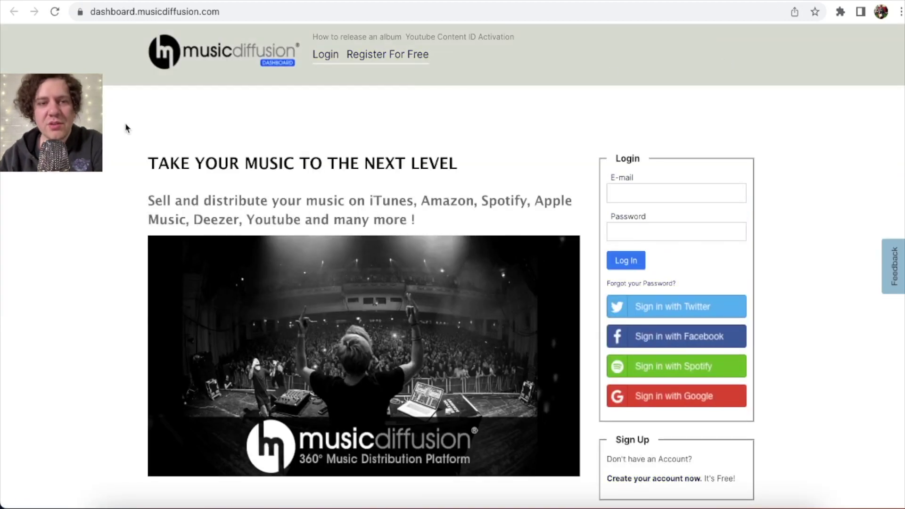
{"action": "scroll", "coordinate": [814, 244], "scroll_direction": "down", "scroll_amount": 2}
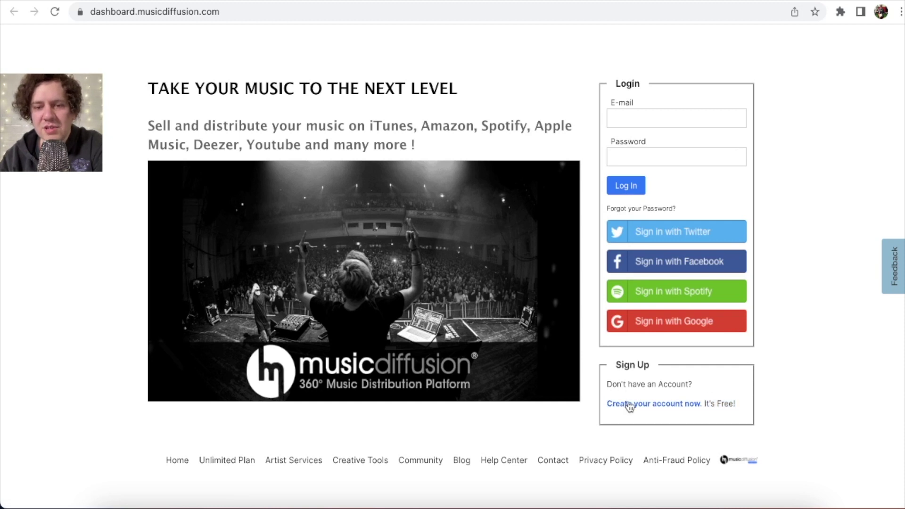
{"action": "left_click", "coordinate": [652, 404]}
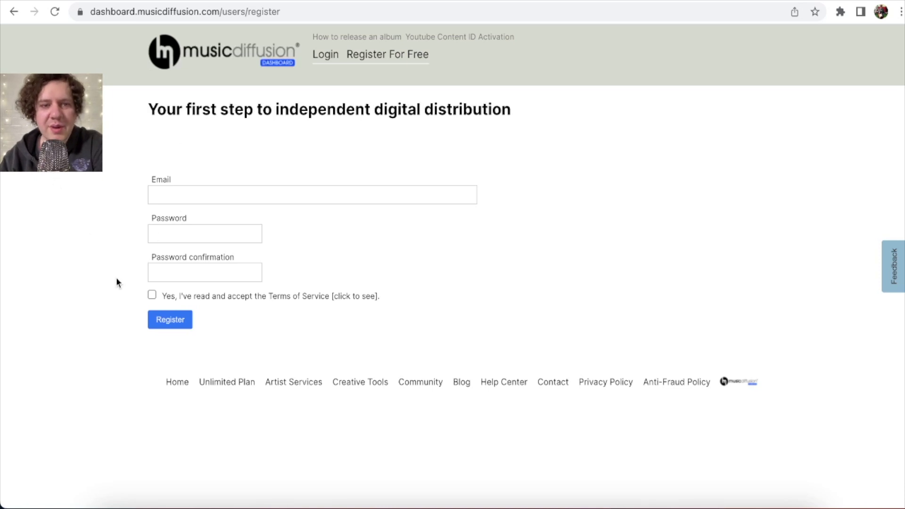
{"action": "key", "text": "alt+Left"}
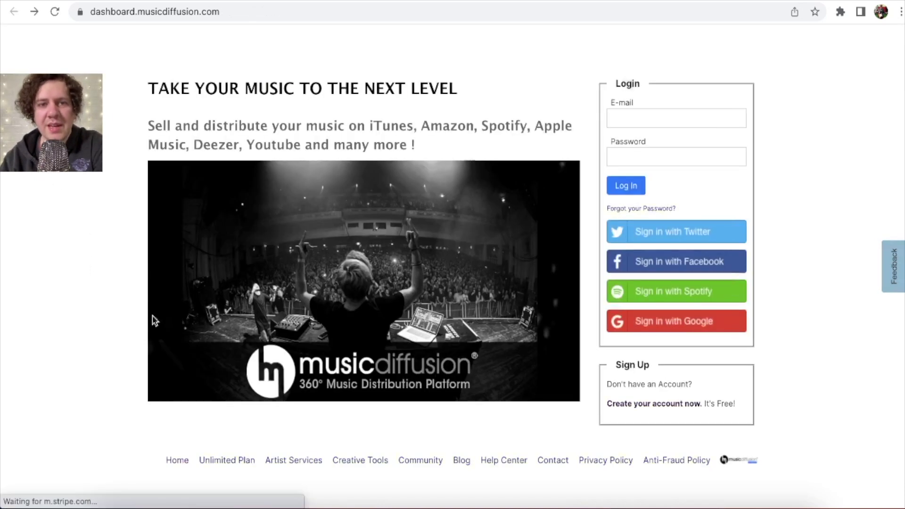
{"action": "left_click", "coordinate": [655, 116]}
Log in with the saved credentials and browse to page 3 of the Albums list.
{"action": "left_click", "coordinate": [633, 187]}
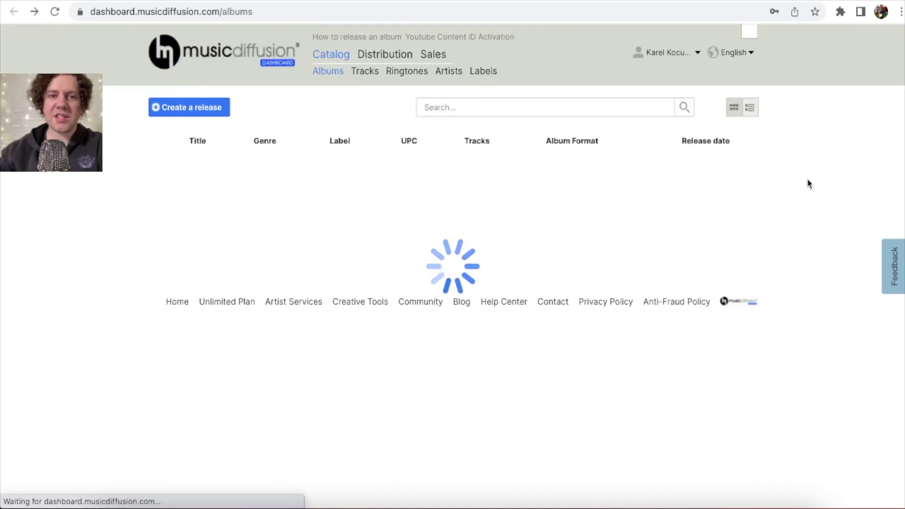
{"action": "scroll", "coordinate": [757, 185], "scroll_direction": "down", "scroll_amount": 3}
{"action": "scroll", "coordinate": [728, 202], "scroll_direction": "up", "scroll_amount": 3}
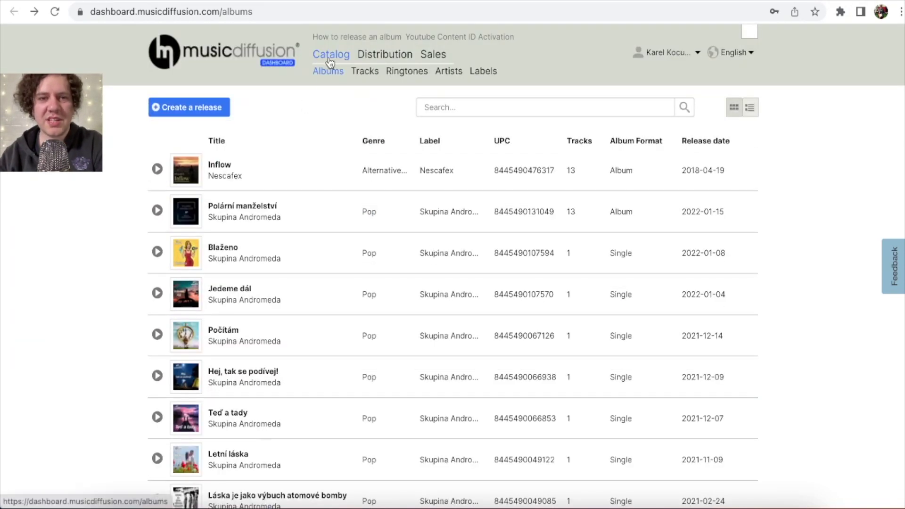
{"action": "scroll", "coordinate": [374, 324], "scroll_direction": "down", "scroll_amount": 3}
{"action": "left_click", "coordinate": [246, 427]}
Reload the Albums list and start creating a new release.
{"action": "scroll", "coordinate": [341, 354], "scroll_direction": "up", "scroll_amount": 3}
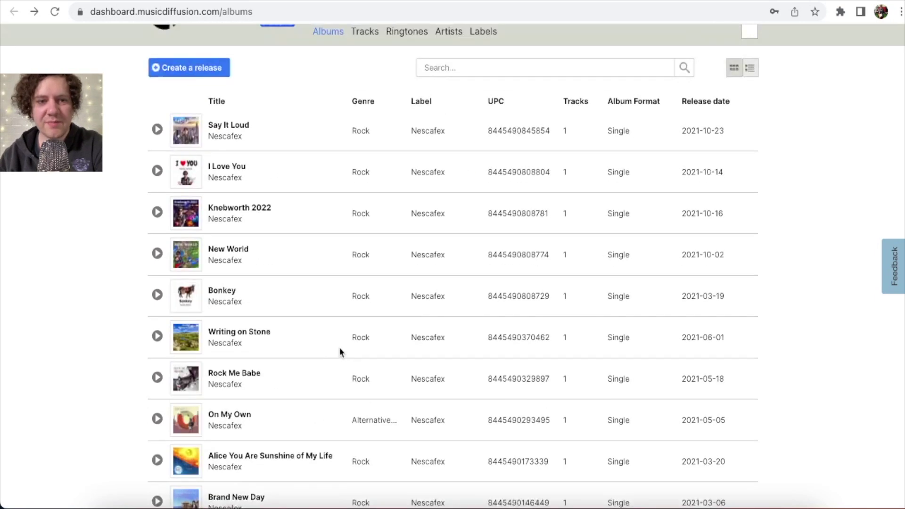
{"action": "scroll", "coordinate": [334, 279], "scroll_direction": "down", "scroll_amount": 2}
{"action": "scroll", "coordinate": [347, 226], "scroll_direction": "up", "scroll_amount": 3}
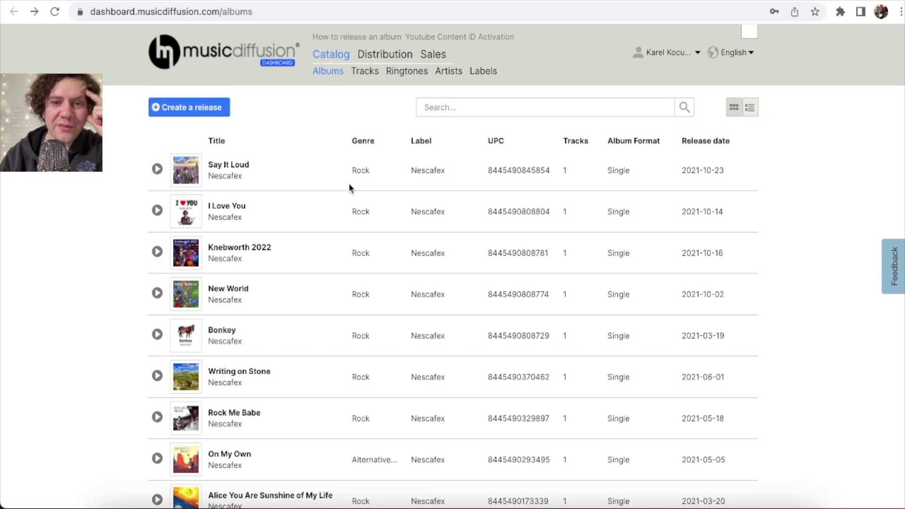
{"action": "key", "text": "super+r"}
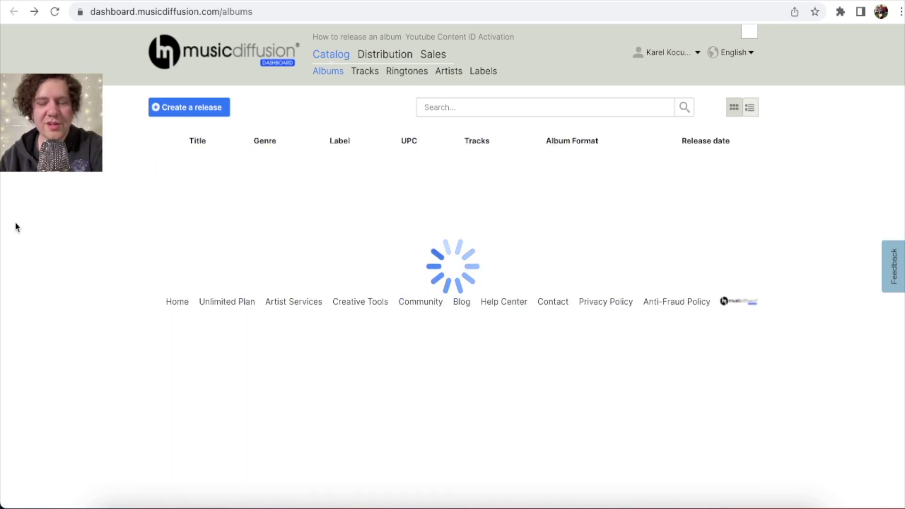
{"action": "left_click", "coordinate": [200, 113]}
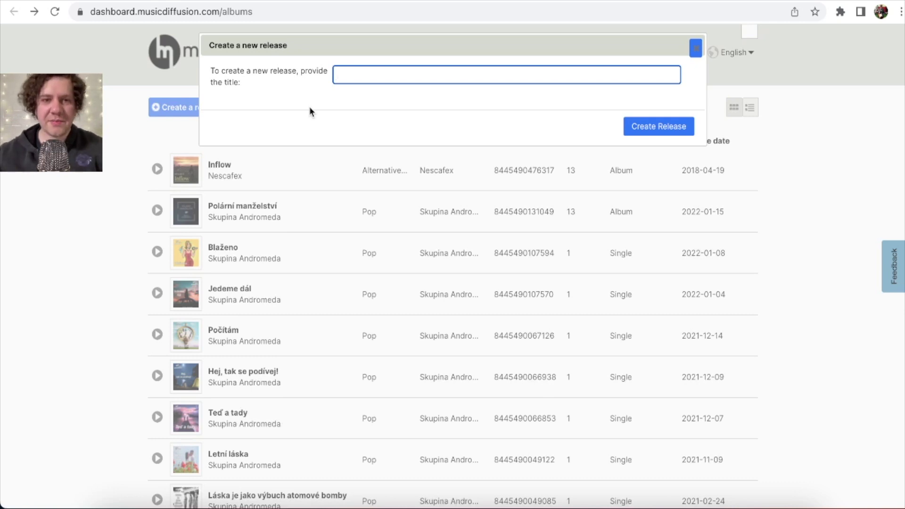
Paste 'Now You See' as the new release title and create the release.
{"action": "key", "text": "super+Tab"}
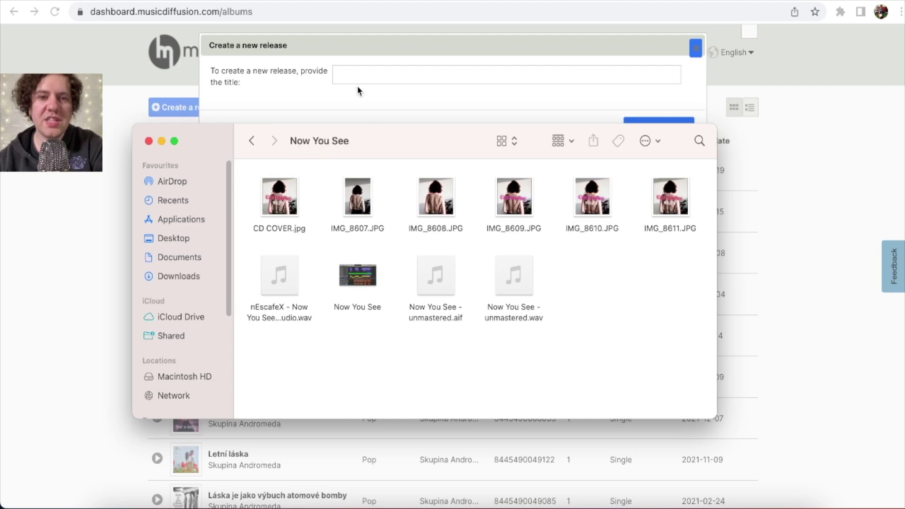
{"action": "left_click", "coordinate": [364, 75]}
{"action": "type", "text": "Now You See"}
{"action": "left_click", "coordinate": [655, 131]}
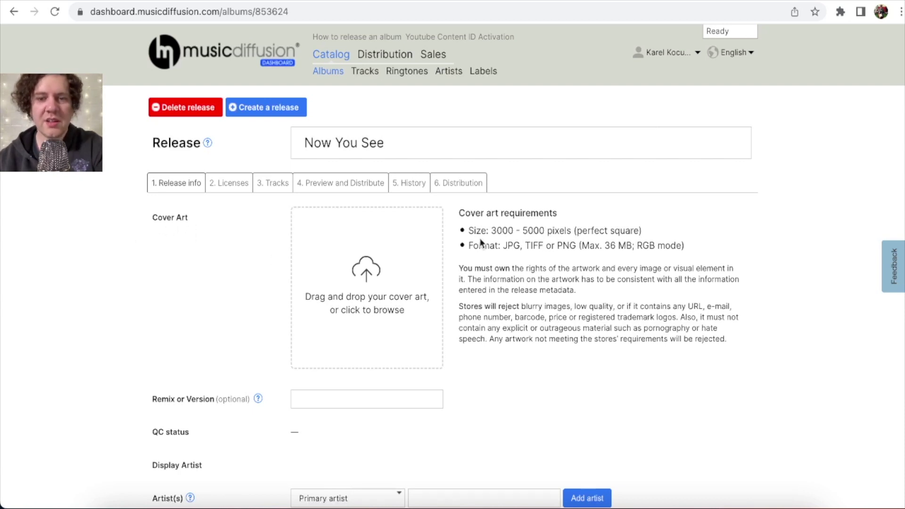
Review the cover art requirements: 3000-pixel minimum size and Max. 36 MB file limit.
{"action": "left_click_drag", "start_coordinate": [497, 231], "coordinate": [513, 231]}
{"action": "left_click", "coordinate": [508, 231]}
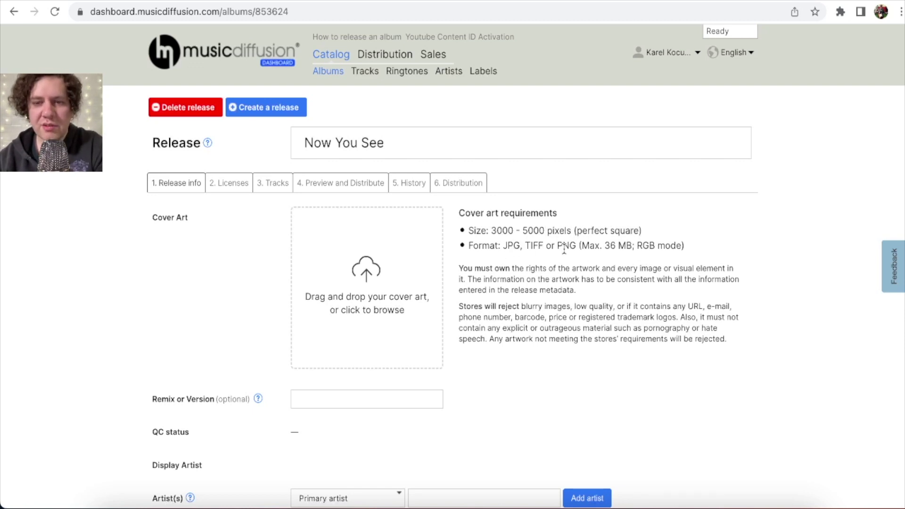
{"action": "left_click_drag", "start_coordinate": [582, 246], "coordinate": [630, 246]}
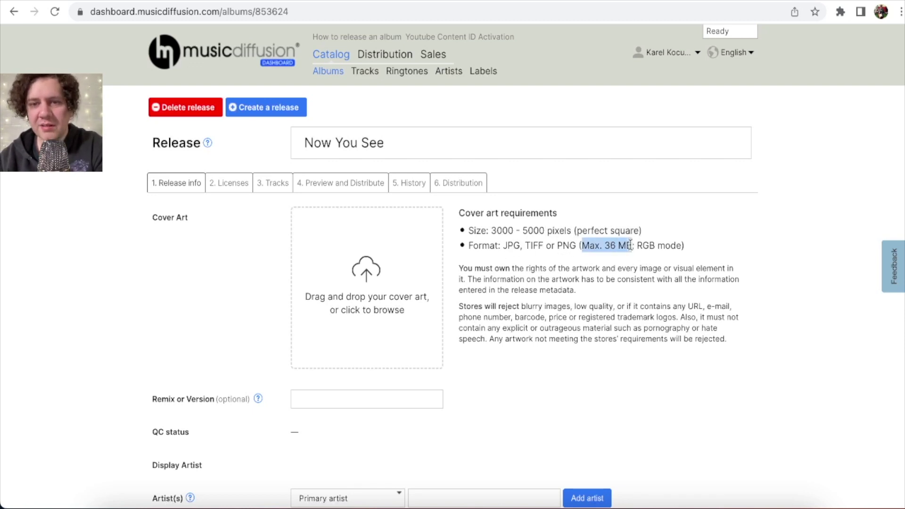
{"action": "left_click", "coordinate": [634, 260]}
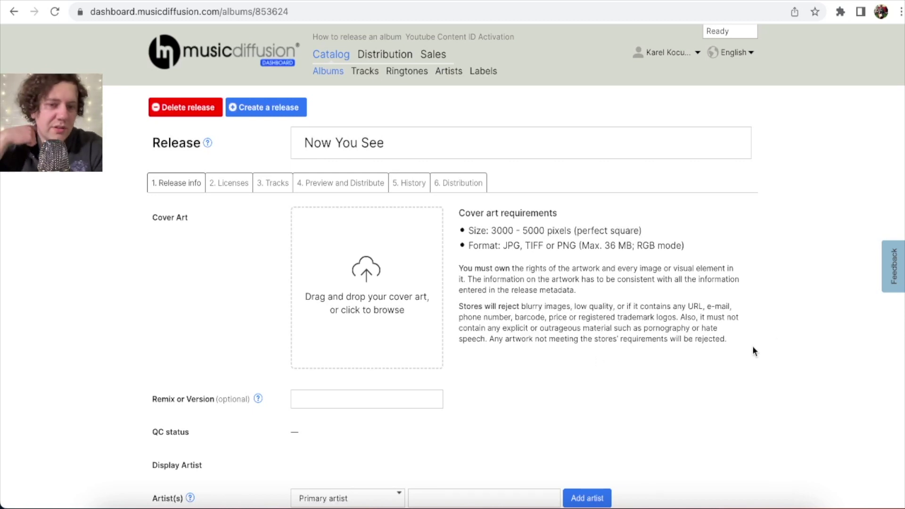
Choose CD COVER.jpg in the file dialog as the release's cover art image.
{"action": "left_click", "coordinate": [367, 278]}
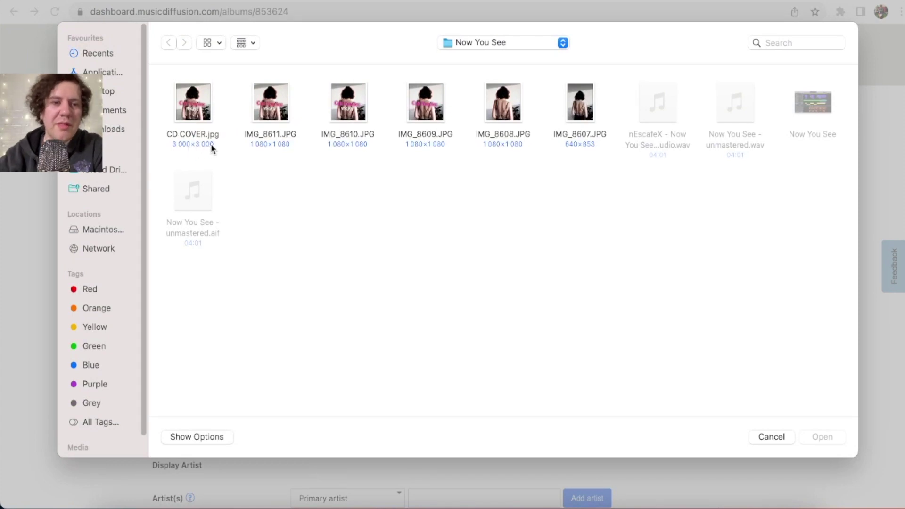
{"action": "double_click", "coordinate": [190, 116]}
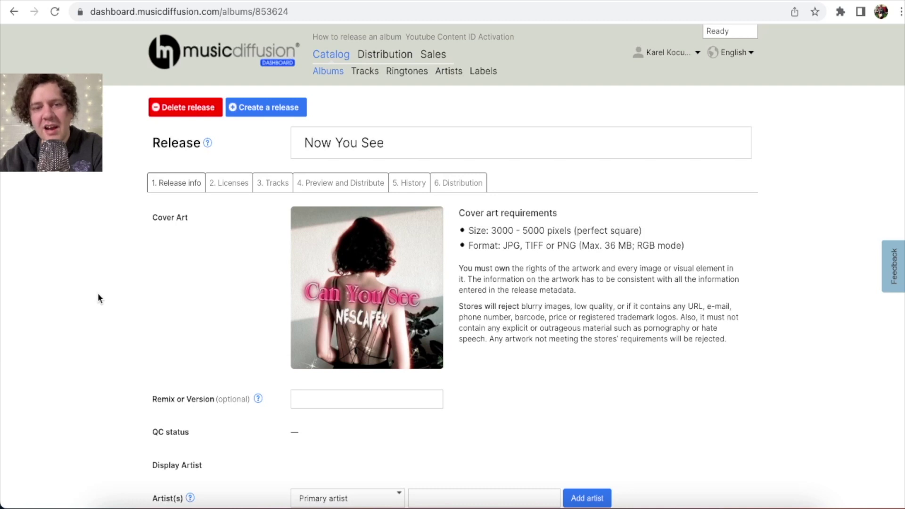
{"action": "scroll", "coordinate": [185, 323], "scroll_direction": "down", "scroll_amount": 2}
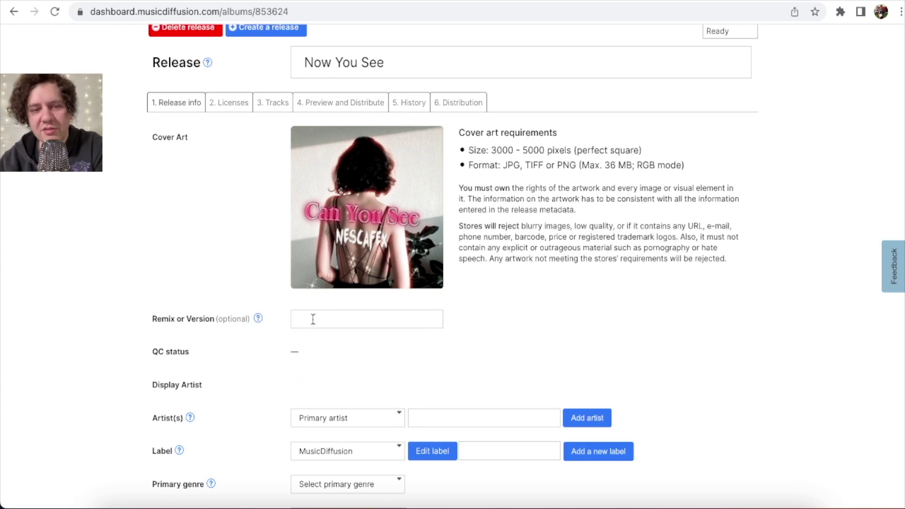
{"action": "mouse_move", "coordinate": [260, 320]}
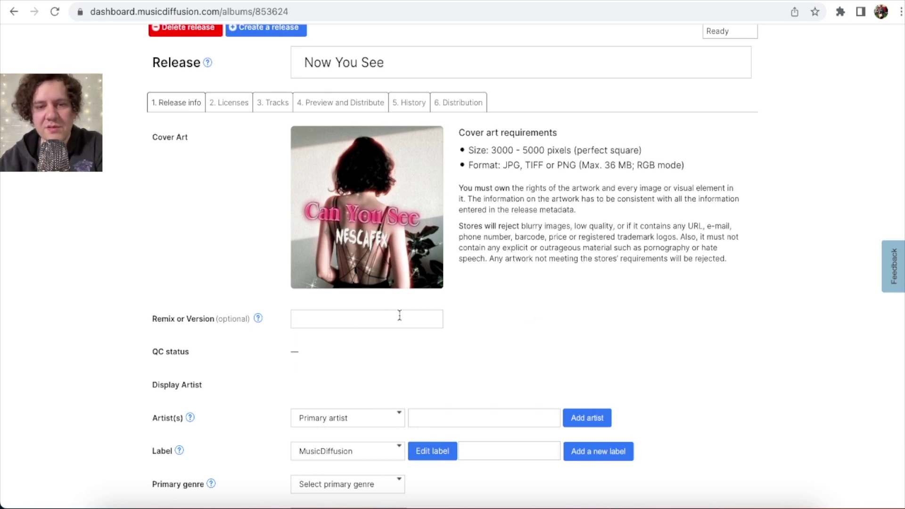
{"action": "scroll", "coordinate": [264, 313], "scroll_direction": "down", "scroll_amount": 2}
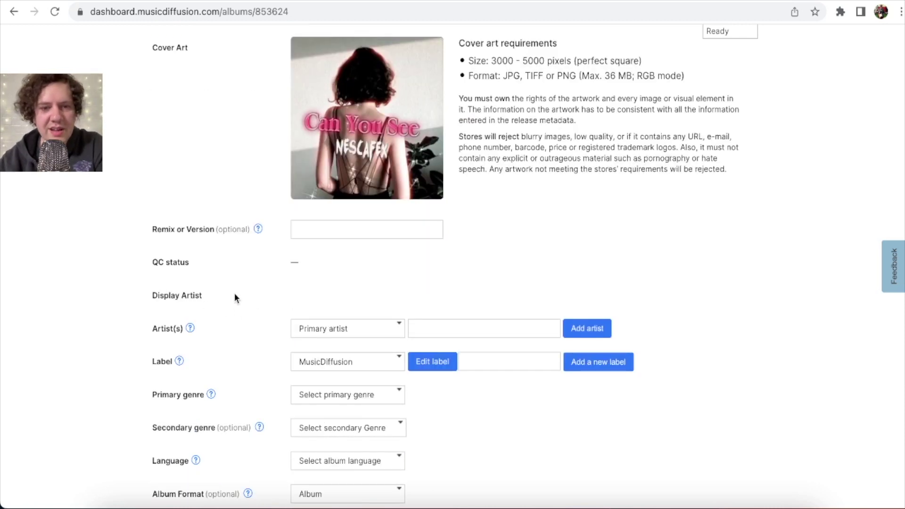
Add Nescafex as the release's Primary artist.
{"action": "mouse_move", "coordinate": [190, 329]}
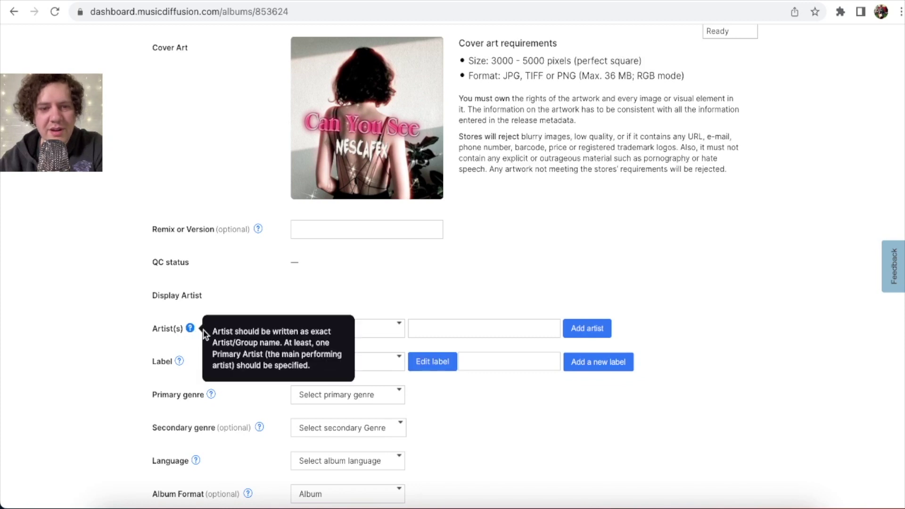
{"action": "left_click", "coordinate": [398, 330]}
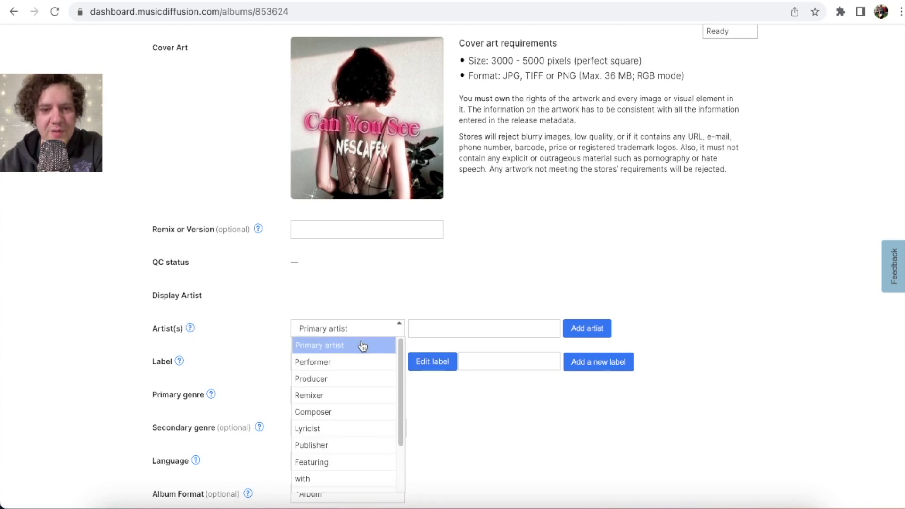
{"action": "scroll", "coordinate": [397, 386], "scroll_direction": "down", "scroll_amount": 2}
{"action": "key", "text": "Escape"}
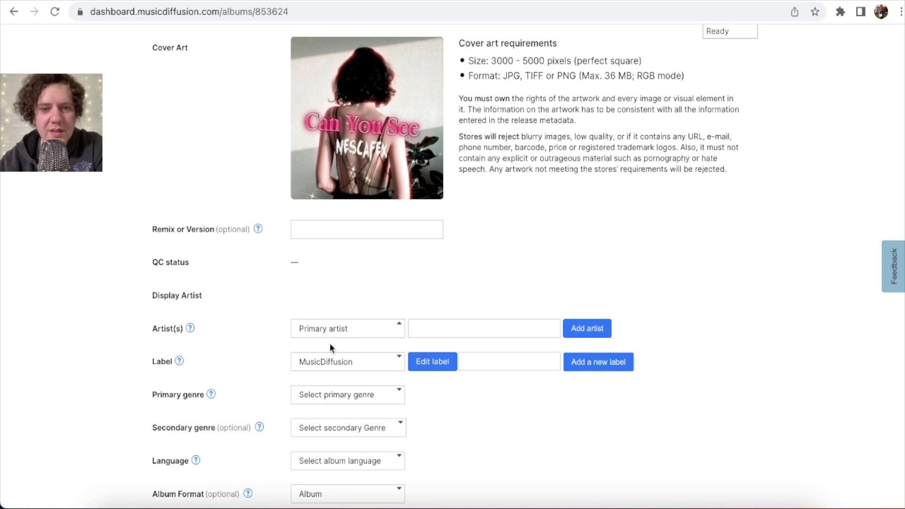
{"action": "left_click", "coordinate": [458, 325]}
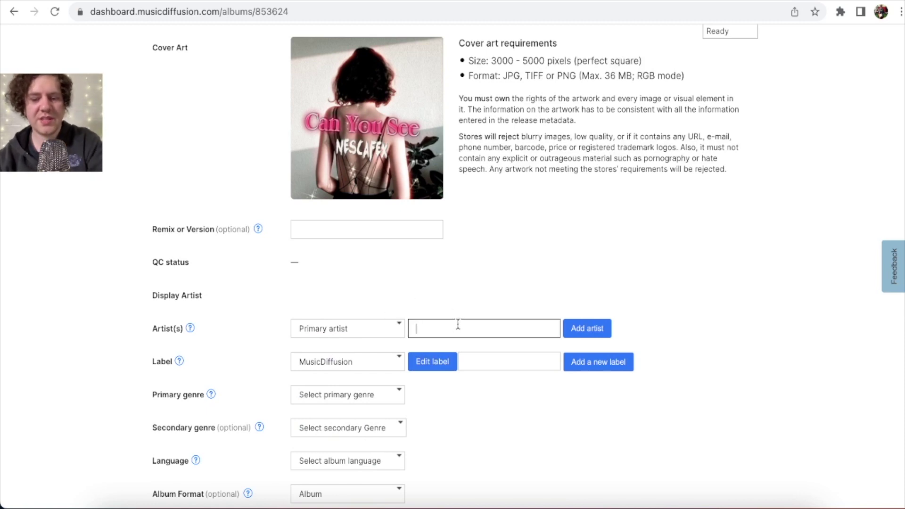
{"action": "type", "text": "nE"}
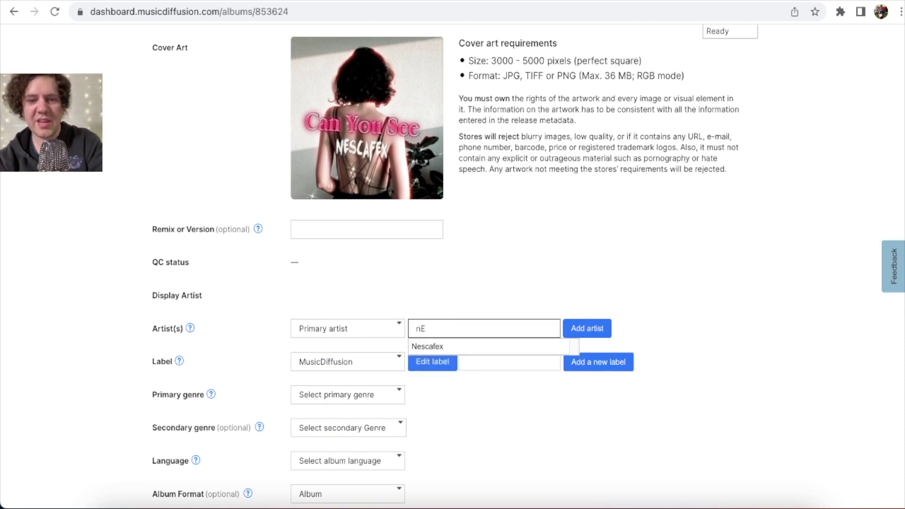
{"action": "key", "text": "Down"}
{"action": "key", "text": "Return"}
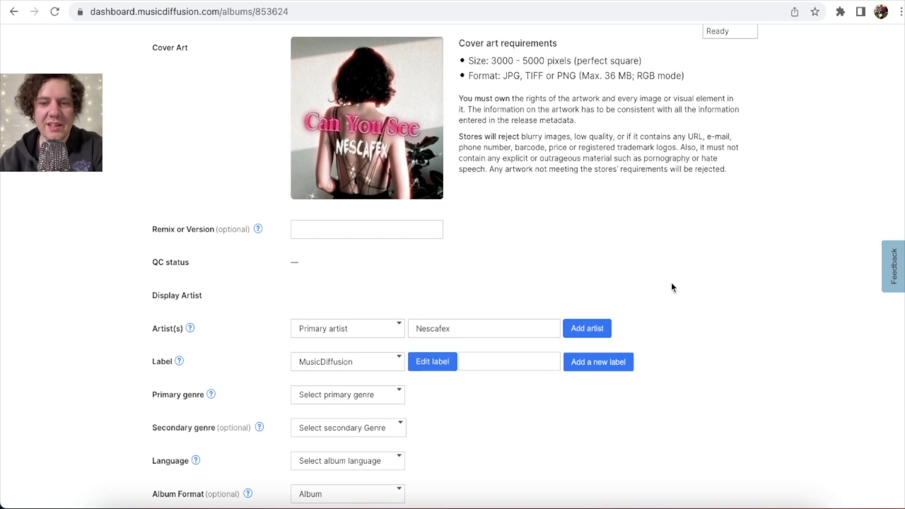
{"action": "left_click", "coordinate": [585, 335]}
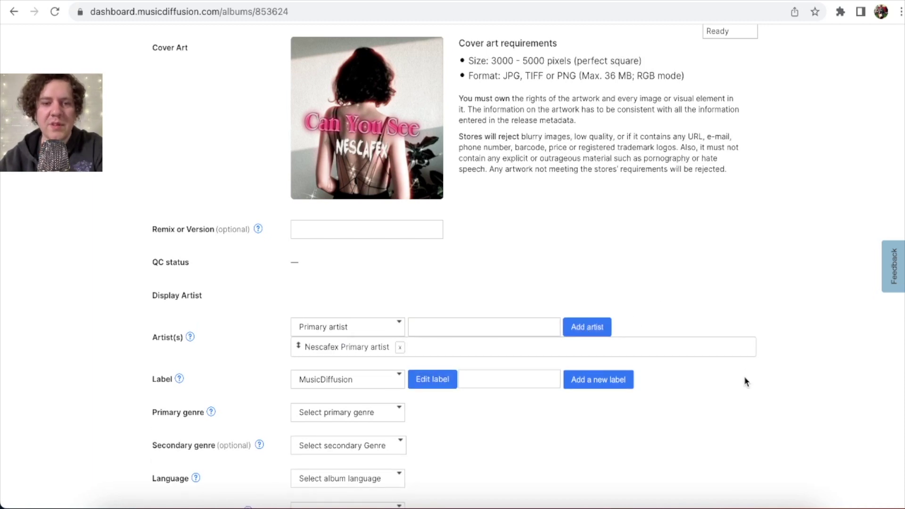
Change the record label from MusicDiffusion to Nescafex.
{"action": "left_click", "coordinate": [398, 378]}
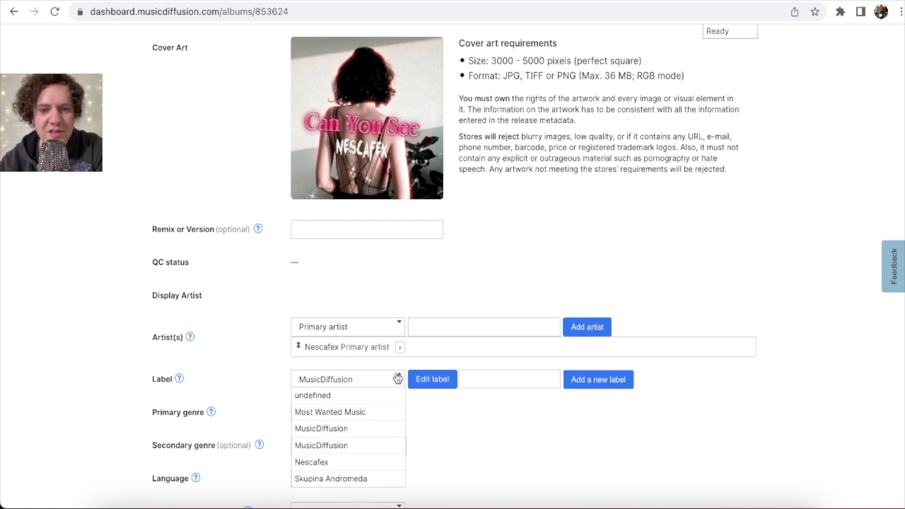
{"action": "left_click", "coordinate": [327, 466]}
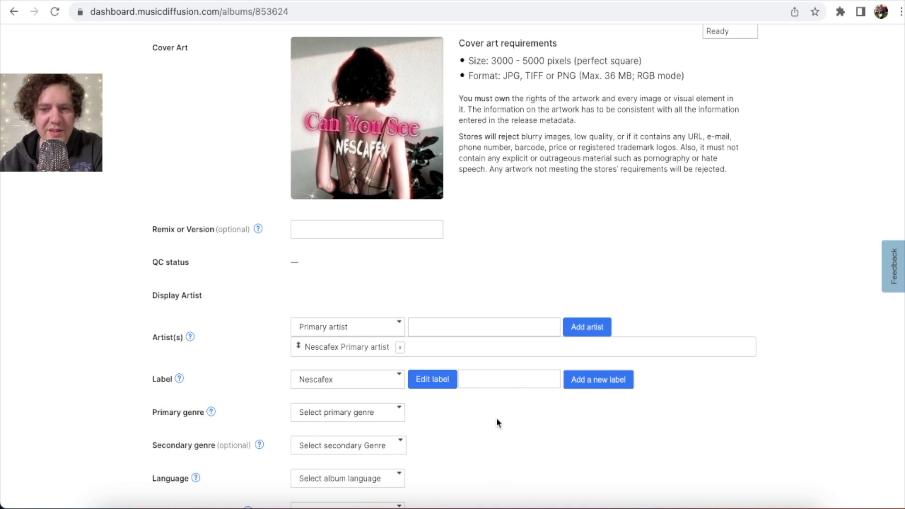
{"action": "scroll", "coordinate": [496, 417], "scroll_direction": "down", "scroll_amount": 1}
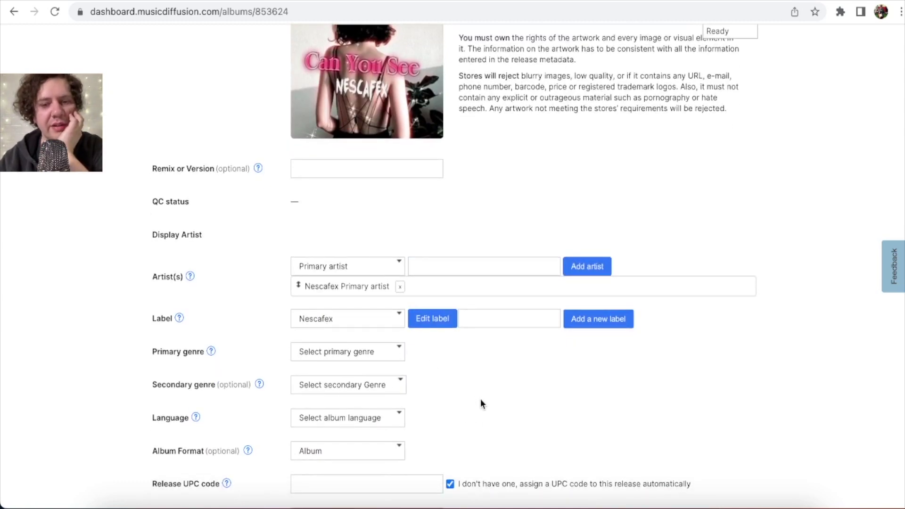
Set the primary genre to Alternative/Indie Pop and secondary genre to Alternative/Indie Rock.
{"action": "scroll", "coordinate": [486, 409], "scroll_direction": "up", "scroll_amount": 1}
{"action": "scroll", "coordinate": [474, 434], "scroll_direction": "up", "scroll_amount": 3}
{"action": "scroll", "coordinate": [474, 435], "scroll_direction": "down", "scroll_amount": 2}
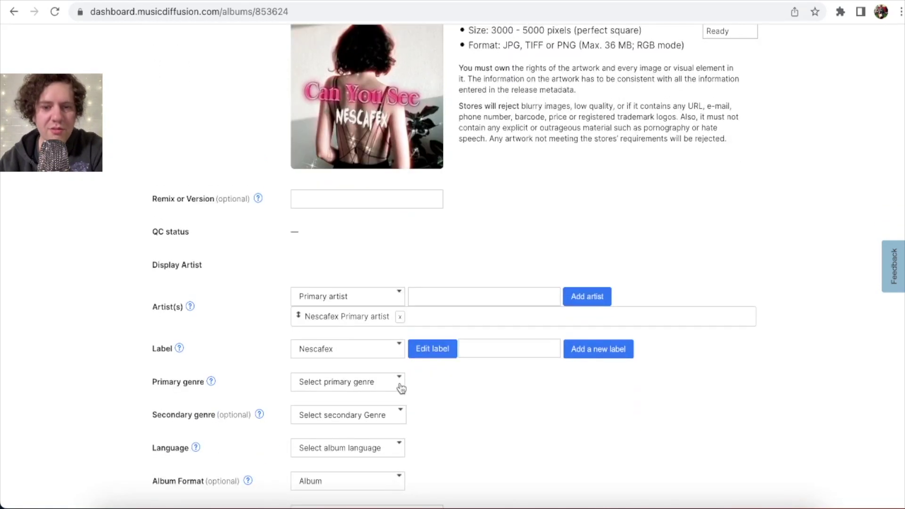
{"action": "left_click", "coordinate": [400, 383]}
{"action": "scroll", "coordinate": [517, 372], "scroll_direction": "down", "scroll_amount": 3}
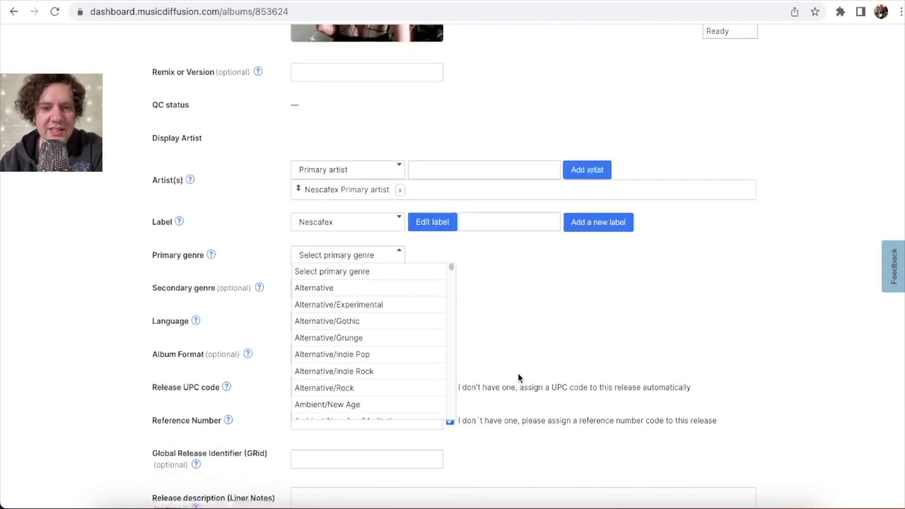
{"action": "left_click", "coordinate": [355, 356]}
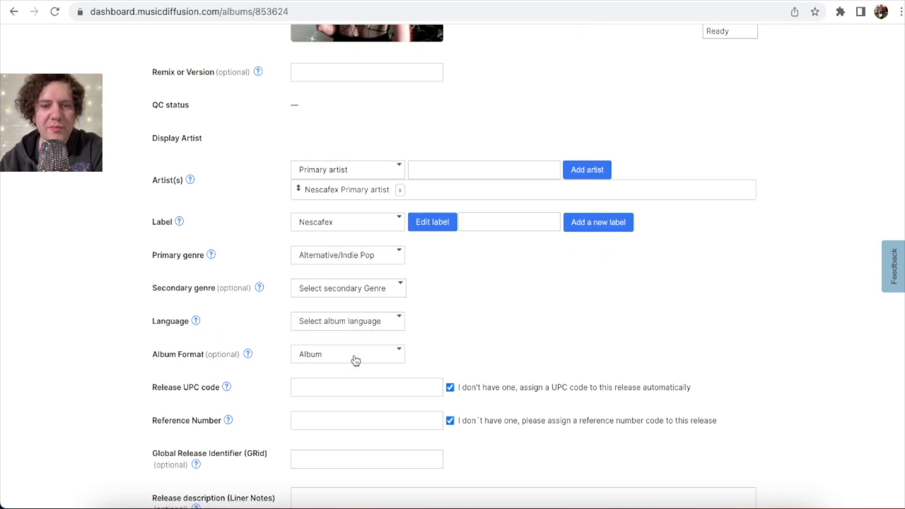
{"action": "left_click", "coordinate": [394, 289]}
{"action": "scroll", "coordinate": [387, 377], "scroll_direction": "down", "scroll_amount": 1}
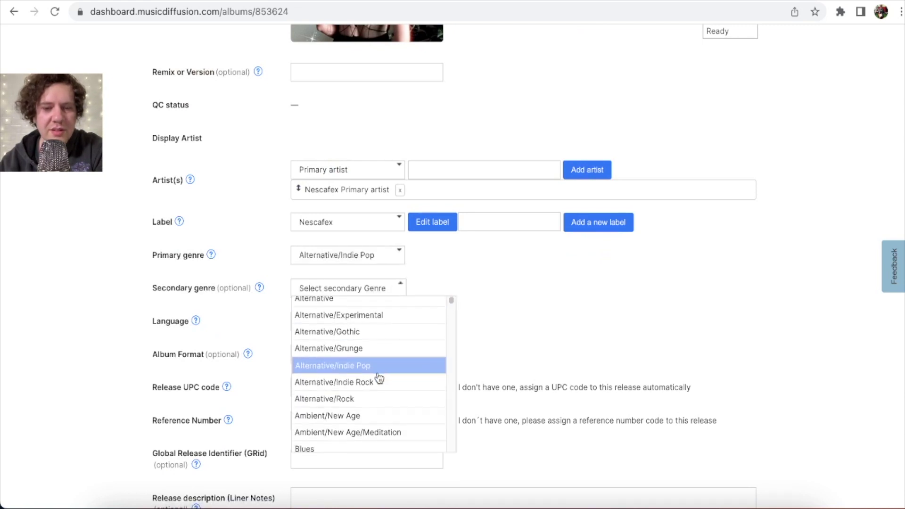
{"action": "left_click", "coordinate": [354, 388]}
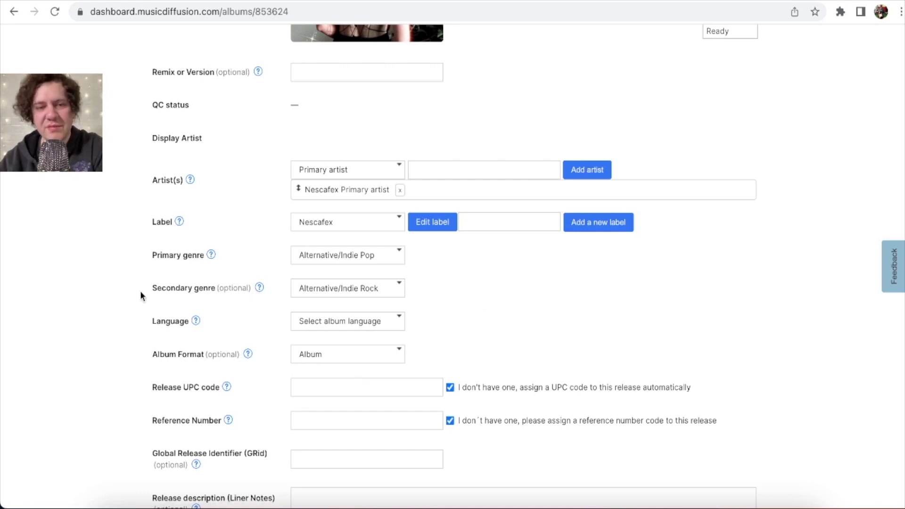
Set the release language to english and the album format to Single.
{"action": "left_click", "coordinate": [398, 323]}
{"action": "scroll", "coordinate": [353, 389], "scroll_direction": "down", "scroll_amount": 1}
{"action": "scroll", "coordinate": [353, 390], "scroll_direction": "down", "scroll_amount": 4}
{"action": "left_click", "coordinate": [338, 443]}
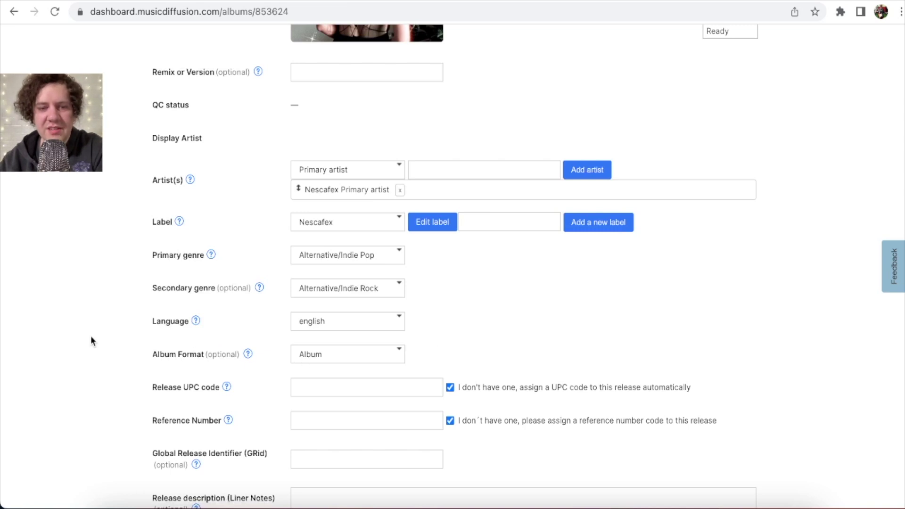
{"action": "scroll", "coordinate": [90, 336], "scroll_direction": "up", "scroll_amount": 5}
{"action": "scroll", "coordinate": [90, 336], "scroll_direction": "down", "scroll_amount": 6}
{"action": "left_click", "coordinate": [388, 316]}
{"action": "left_click", "coordinate": [330, 350]}
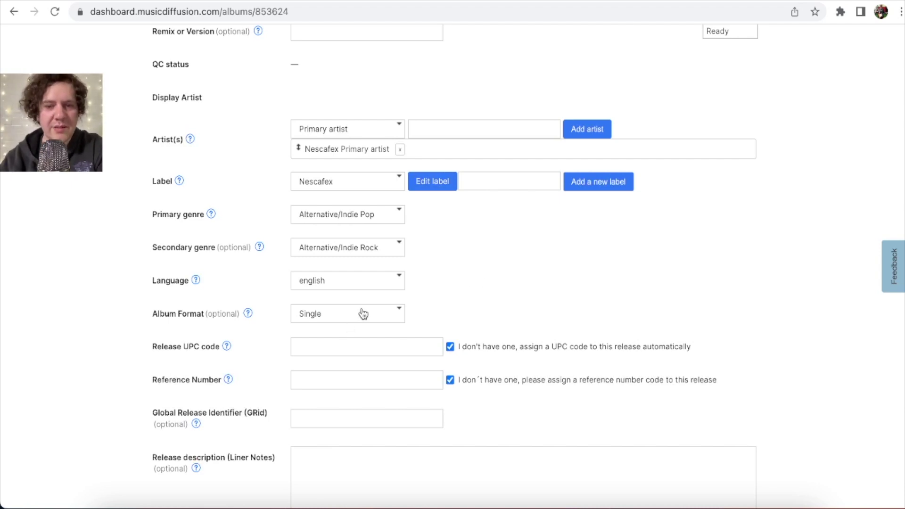
Save the release info changes.
{"action": "scroll", "coordinate": [324, 228], "scroll_direction": "down", "scroll_amount": 2}
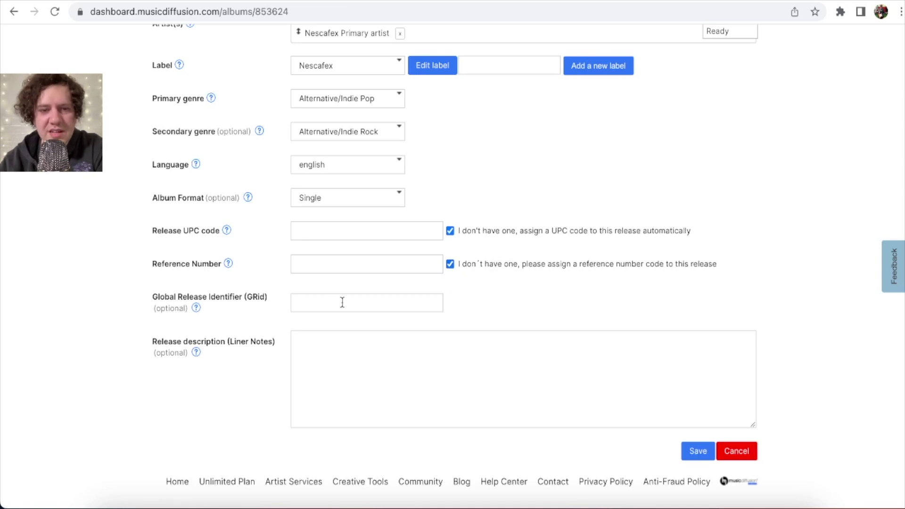
{"action": "mouse_move", "coordinate": [199, 353]}
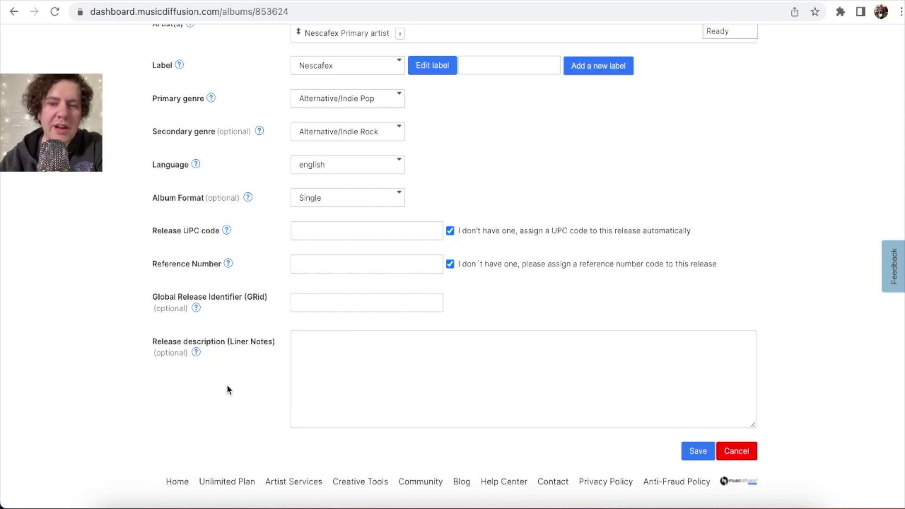
{"action": "scroll", "coordinate": [791, 358], "scroll_direction": "up", "scroll_amount": 3}
{"action": "scroll", "coordinate": [789, 353], "scroll_direction": "up", "scroll_amount": 6}
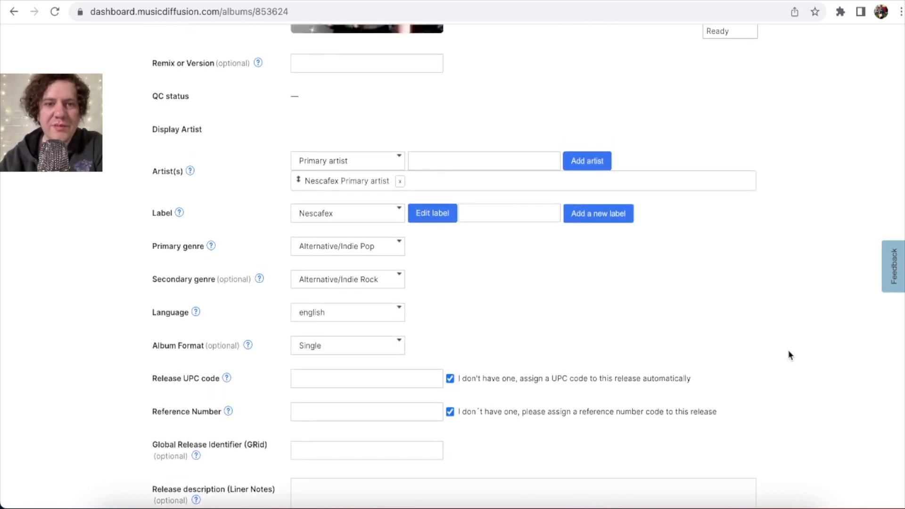
{"action": "scroll", "coordinate": [784, 350], "scroll_direction": "down", "scroll_amount": 7}
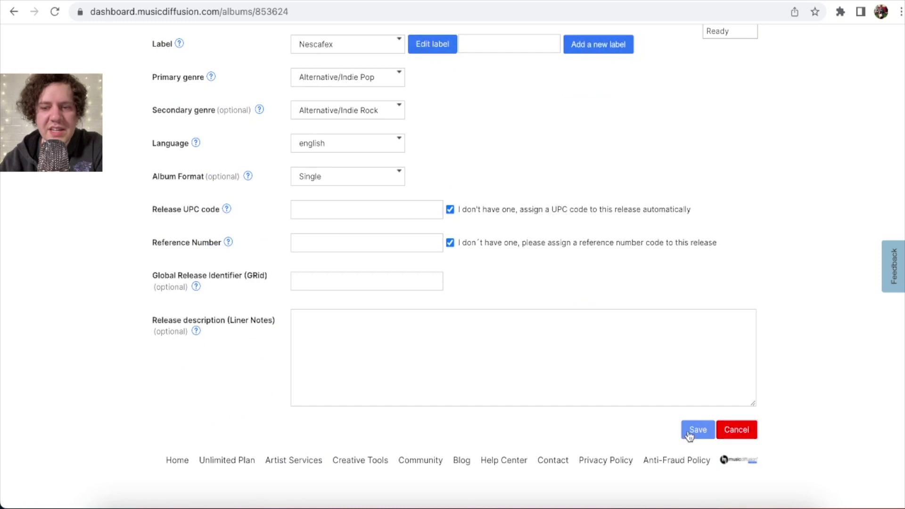
{"action": "left_click", "coordinate": [687, 430]}
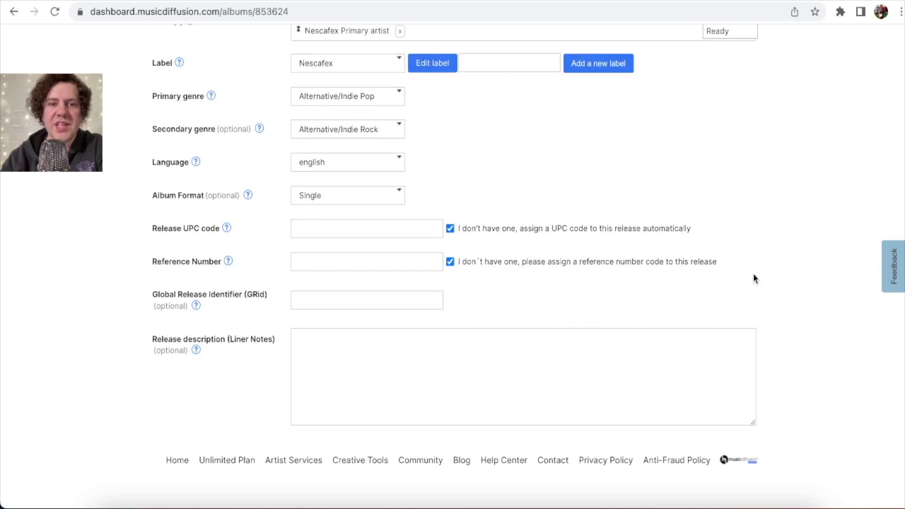
{"action": "scroll", "coordinate": [754, 278], "scroll_direction": "up", "scroll_amount": 10}
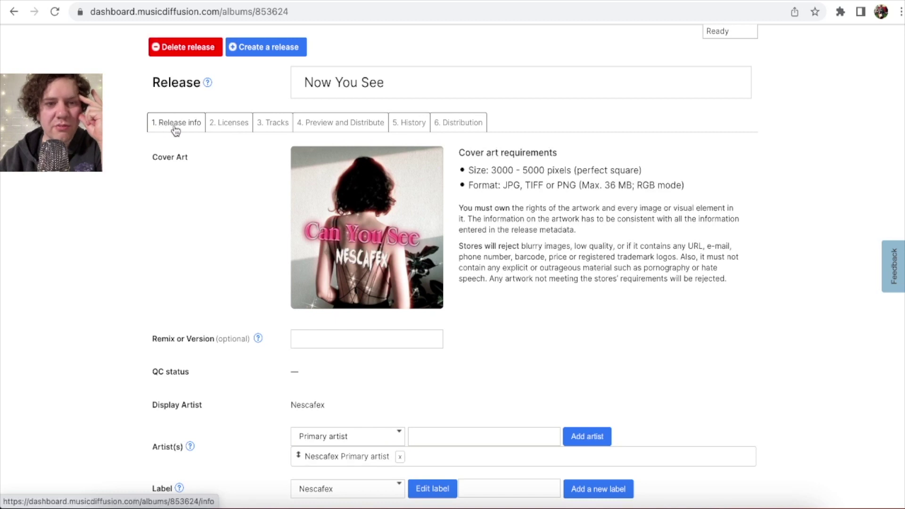
On the Licenses tab, change the price category from mid to budget.
{"action": "left_click", "coordinate": [230, 125]}
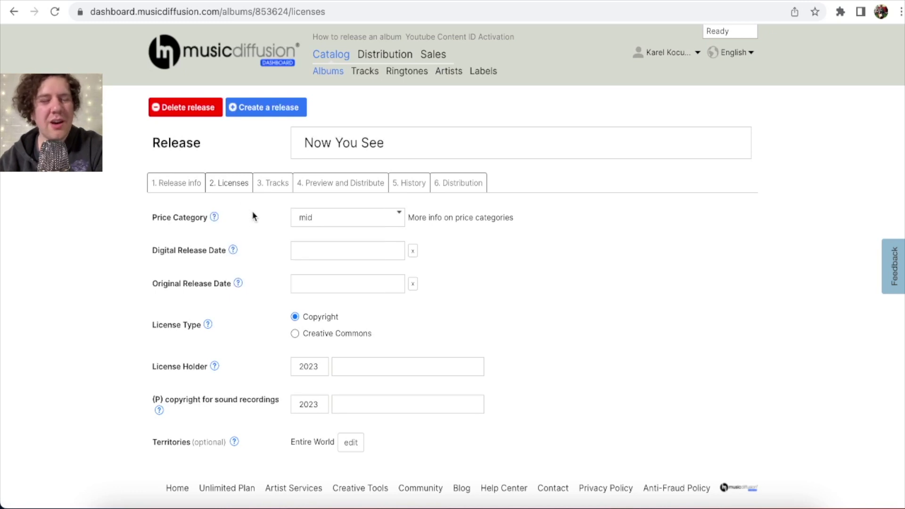
{"action": "left_click", "coordinate": [398, 215]}
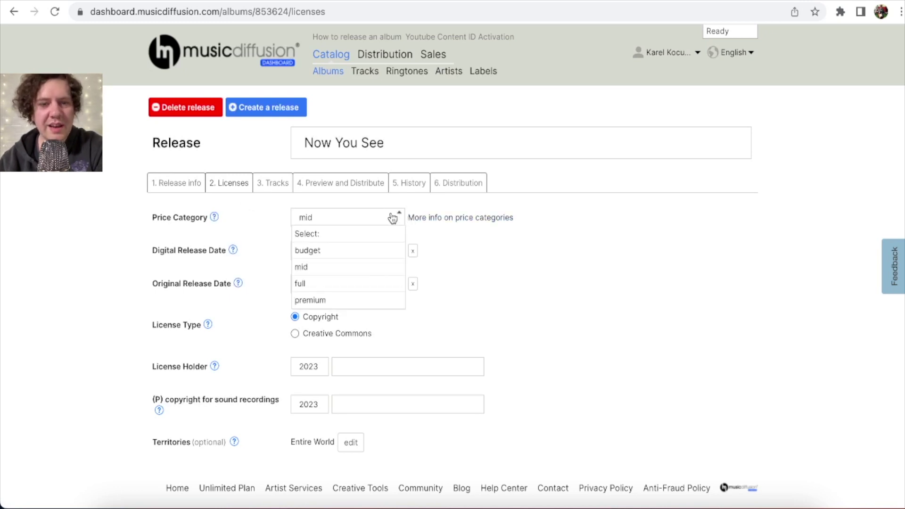
{"action": "left_click", "coordinate": [327, 253]}
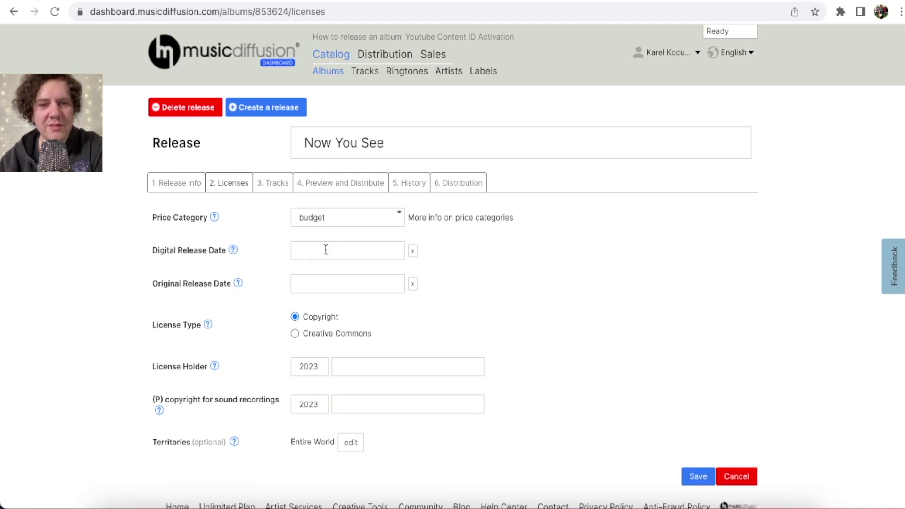
{"action": "key", "text": "Tab"}
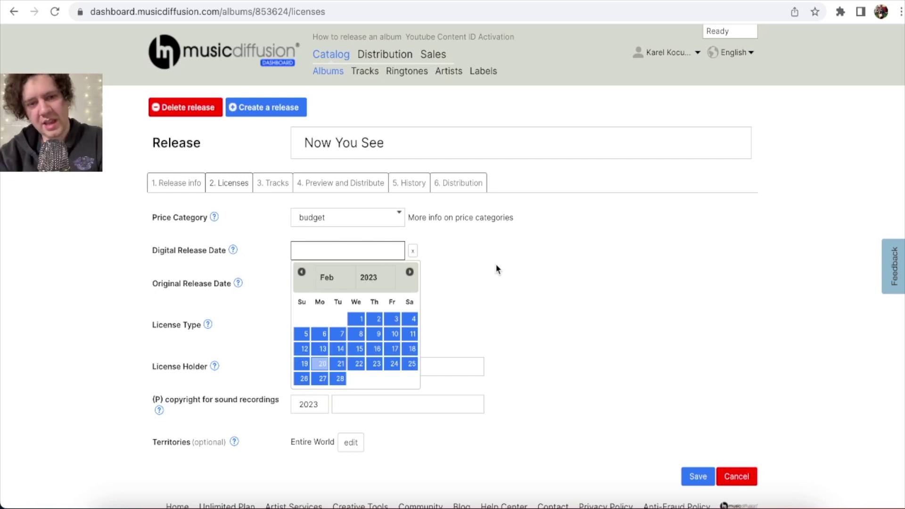
Set the digital and original release dates to 2023-02-20.
{"action": "left_click", "coordinate": [322, 369]}
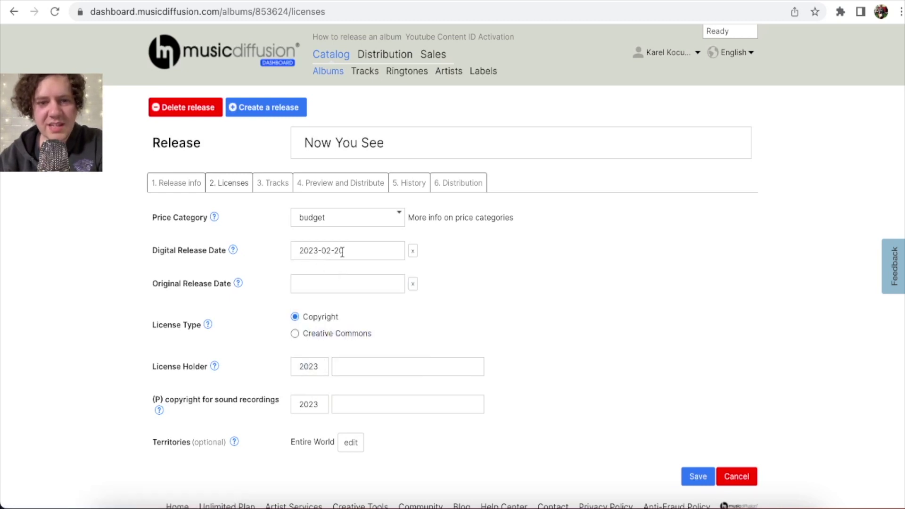
{"action": "left_click", "coordinate": [349, 284]}
{"action": "left_click", "coordinate": [323, 404]}
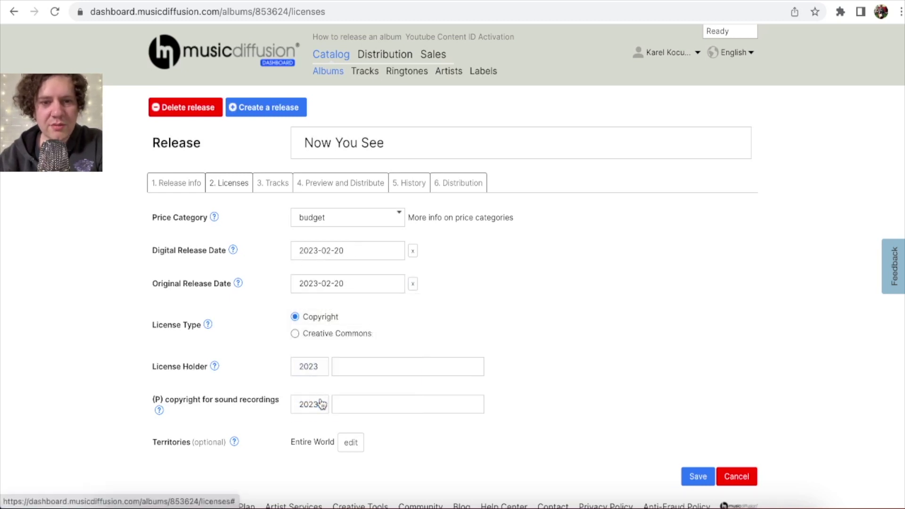
{"action": "left_click", "coordinate": [352, 286]}
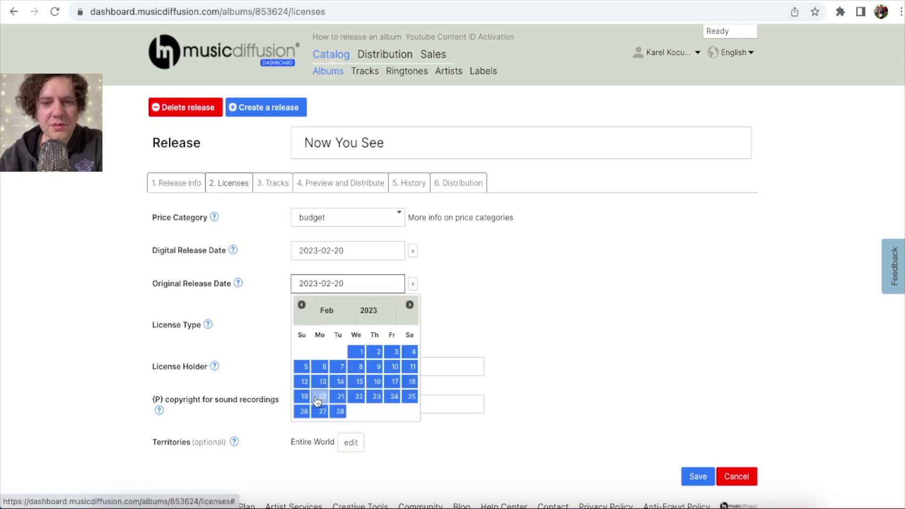
{"action": "left_click", "coordinate": [319, 402]}
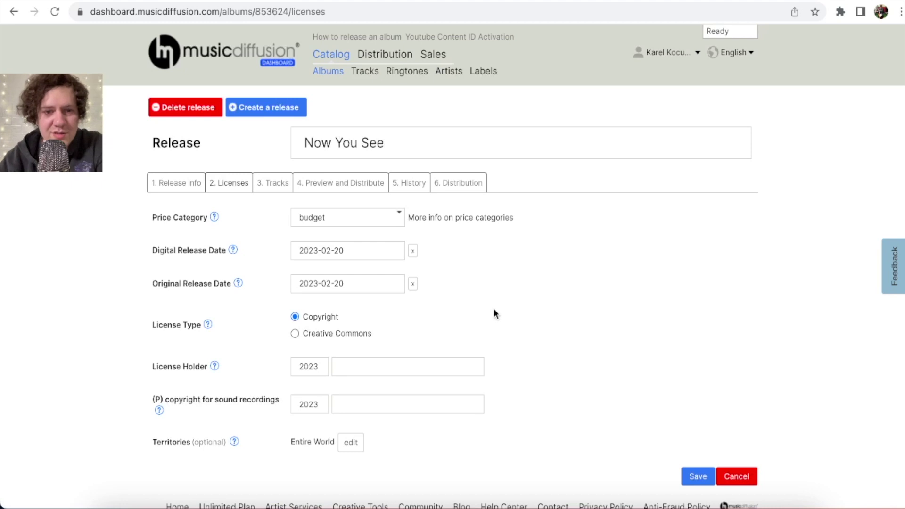
Fill the license and (P) holder fields with the account holder's full name and save.
{"action": "left_click", "coordinate": [364, 367]}
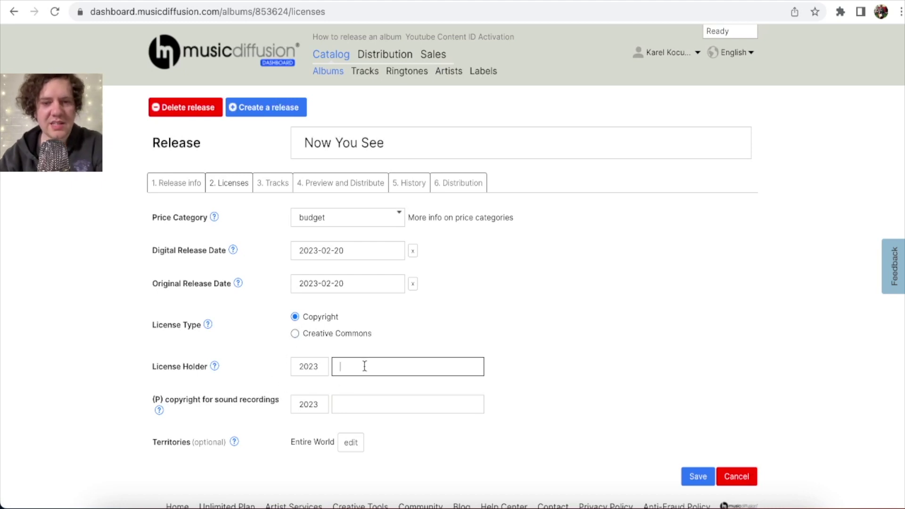
{"action": "type", "text": "Karel Koc"}
{"action": "left_click", "coordinate": [368, 383]}
{"action": "scroll", "coordinate": [556, 371], "scroll_direction": "down", "scroll_amount": 2}
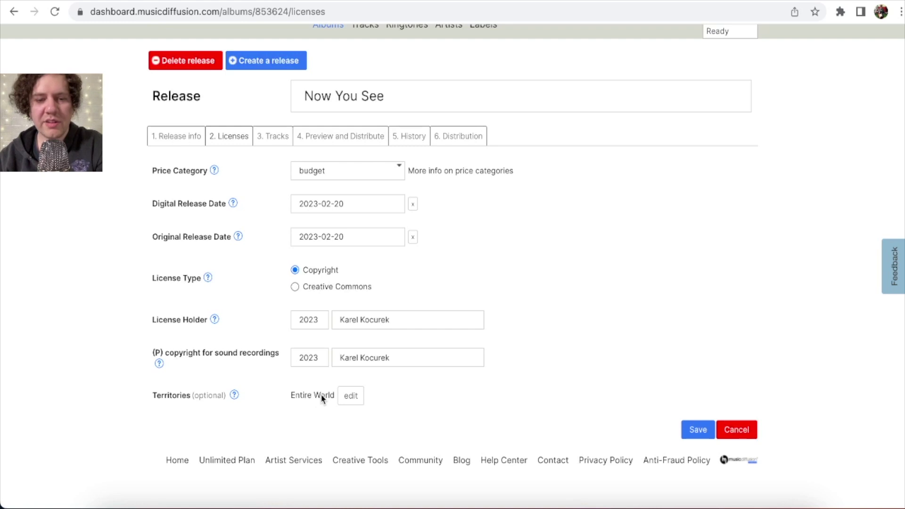
{"action": "left_click", "coordinate": [693, 436]}
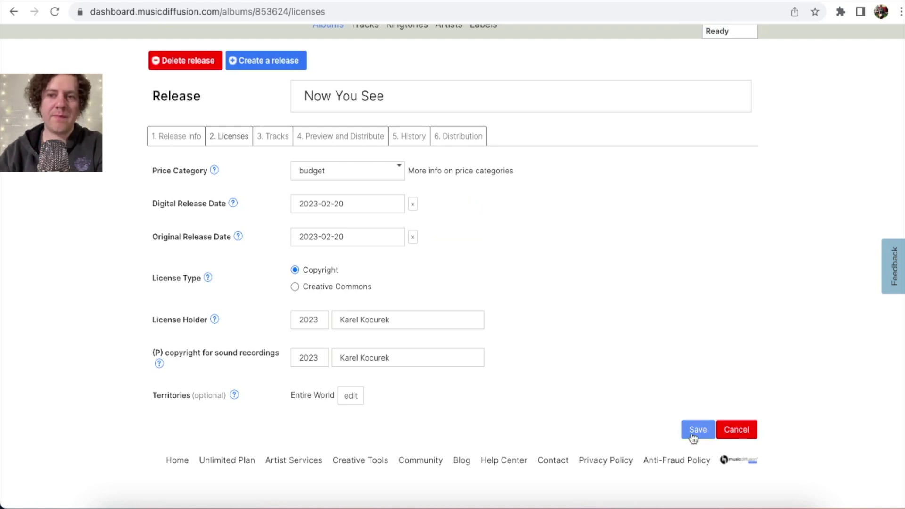
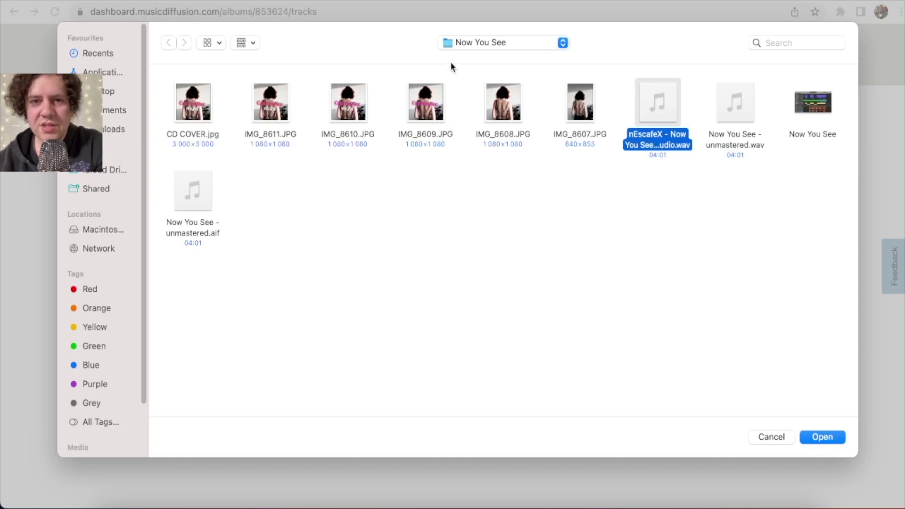
Switch the file picker to List view and upload 'nEscafeX - Now You See (MASTERED) - official audio.wav'.
{"action": "left_click", "coordinate": [250, 44]}
{"action": "left_click", "coordinate": [218, 48]}
{"action": "left_click", "coordinate": [218, 47]}
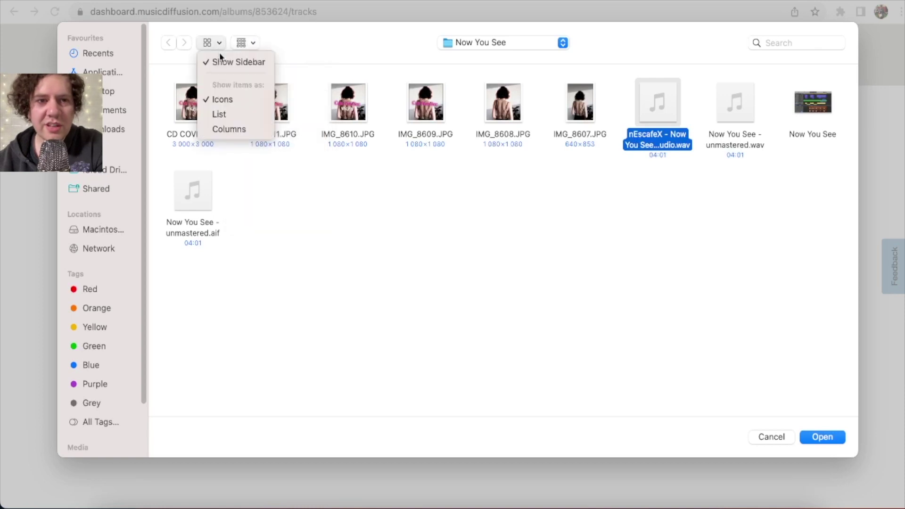
{"action": "left_click", "coordinate": [505, 157]}
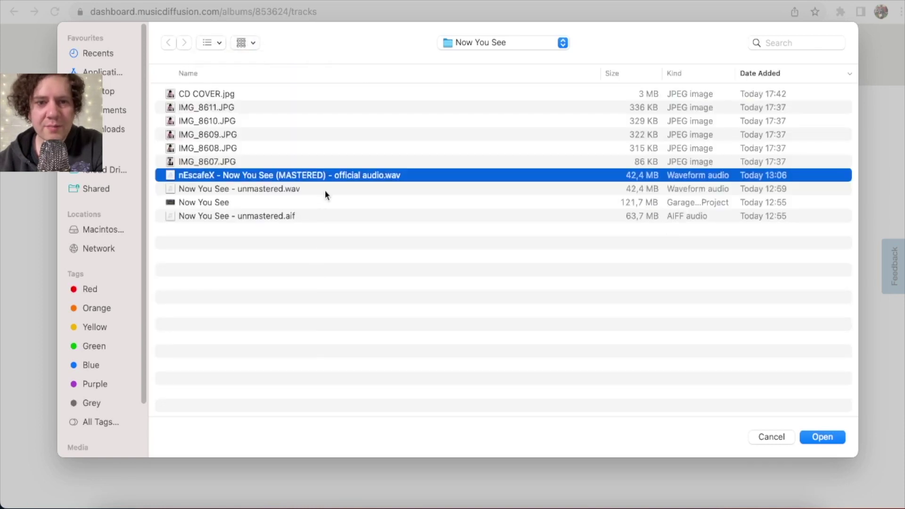
{"action": "double_click", "coordinate": [278, 178]}
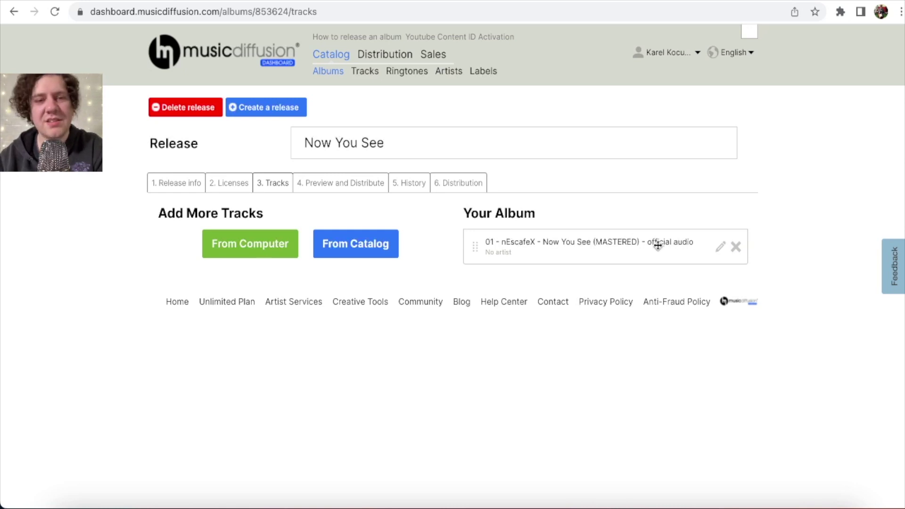
Open the uploaded Now You See track's edit form and place the cursor in its Lyrics box.
{"action": "left_click", "coordinate": [721, 250]}
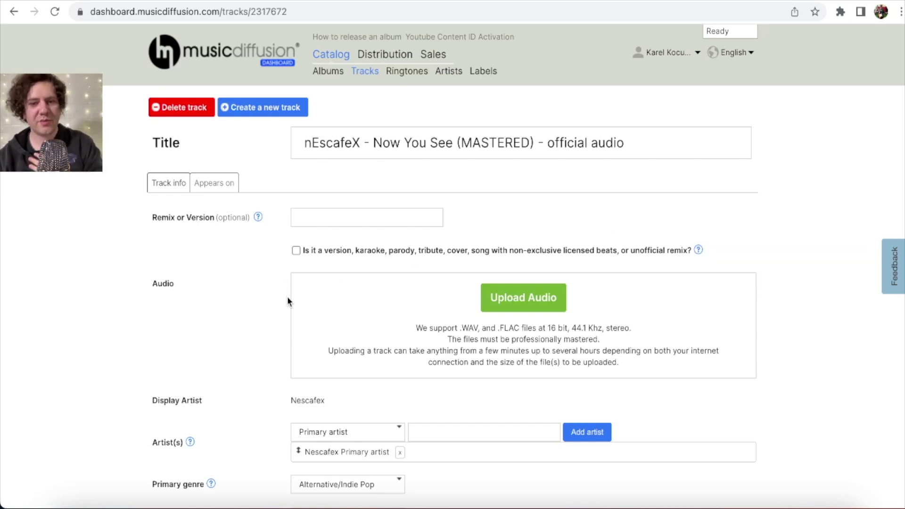
{"action": "scroll", "coordinate": [287, 298], "scroll_direction": "down", "scroll_amount": 3}
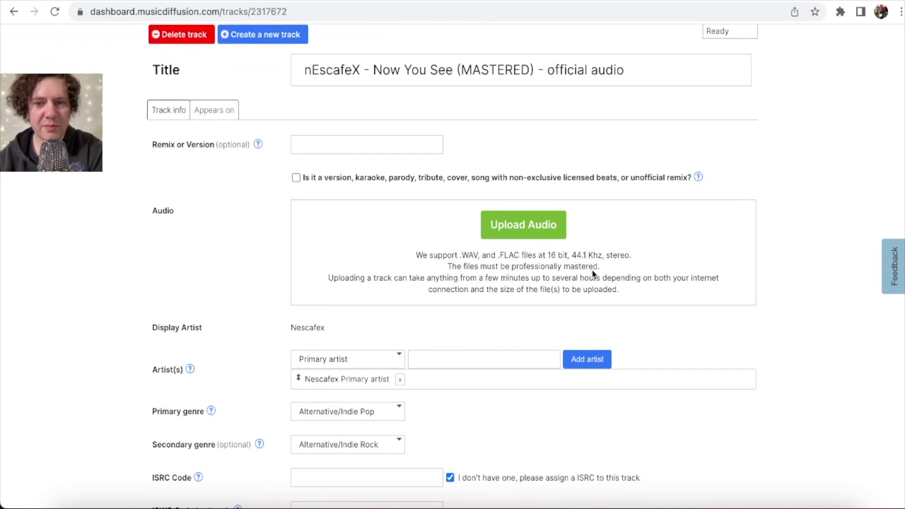
{"action": "scroll", "coordinate": [271, 229], "scroll_direction": "down", "scroll_amount": 10}
{"action": "scroll", "coordinate": [265, 229], "scroll_direction": "up", "scroll_amount": 10}
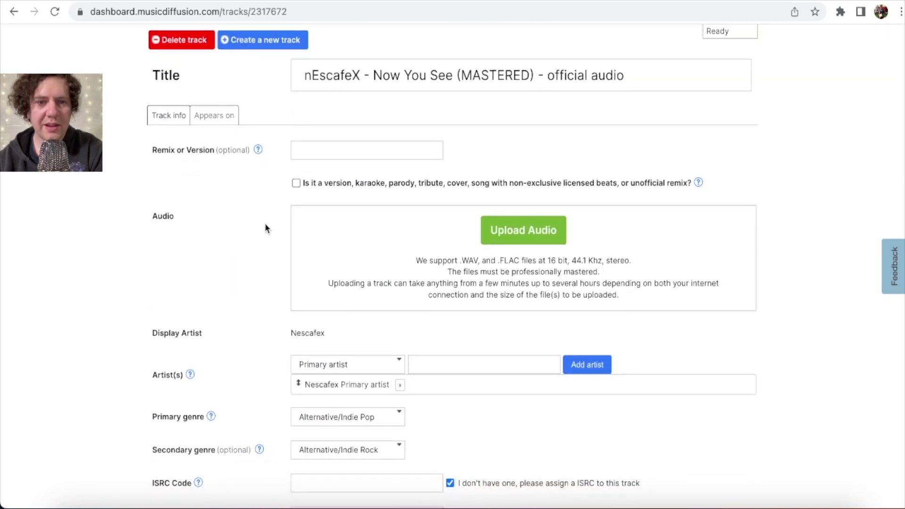
{"action": "scroll", "coordinate": [493, 101], "scroll_direction": "down", "scroll_amount": 2}
{"action": "scroll", "coordinate": [230, 241], "scroll_direction": "up", "scroll_amount": 1}
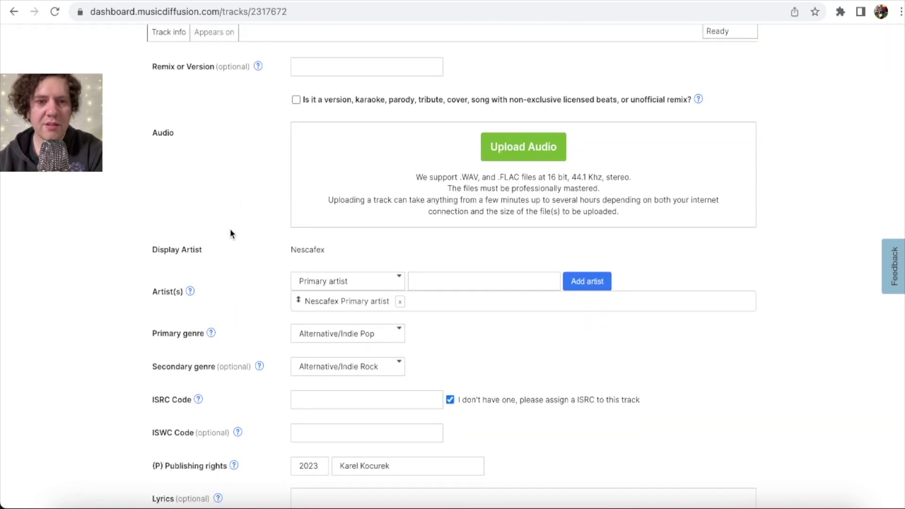
{"action": "scroll", "coordinate": [242, 202], "scroll_direction": "down", "scroll_amount": 3}
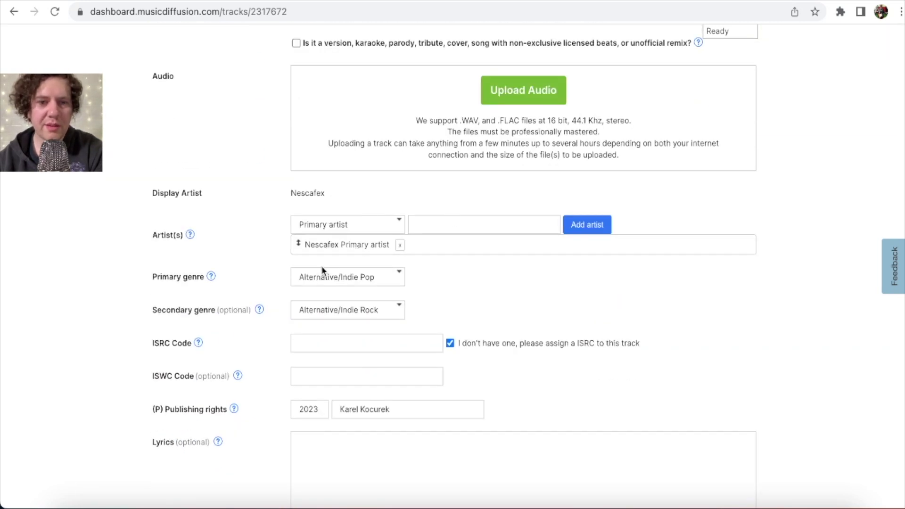
{"action": "scroll", "coordinate": [274, 287], "scroll_direction": "down", "scroll_amount": 2}
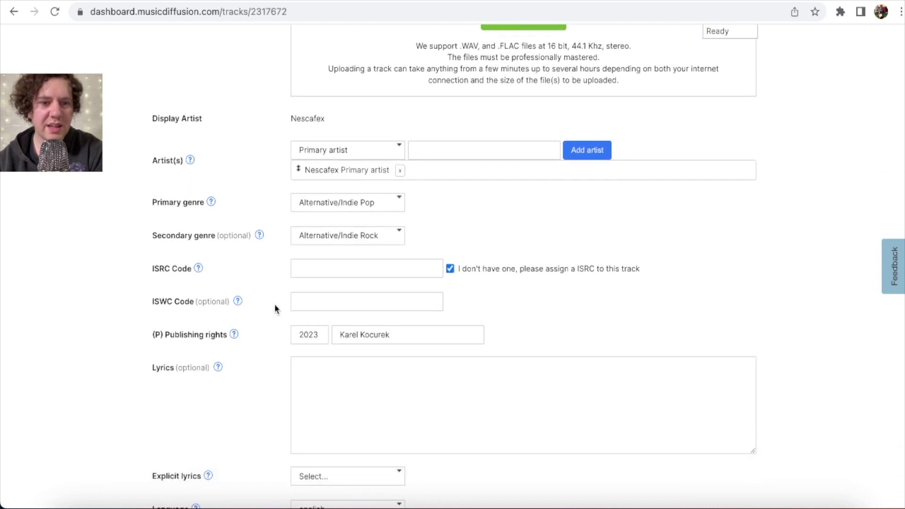
{"action": "scroll", "coordinate": [276, 312], "scroll_direction": "down", "scroll_amount": 3}
{"action": "left_click", "coordinate": [335, 313]}
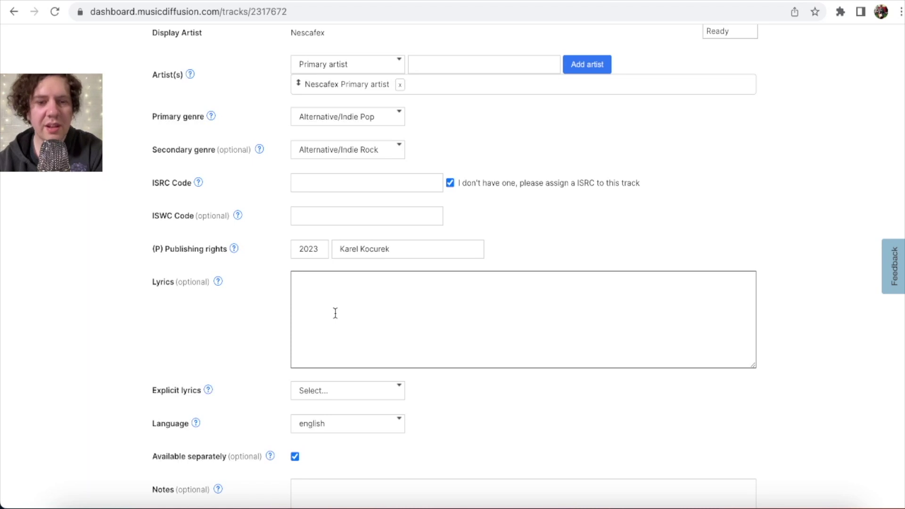
Copy all lyrics from the 'Now Can You See' Word document into the track's Lyrics field.
{"action": "key", "text": "super+Tab"}
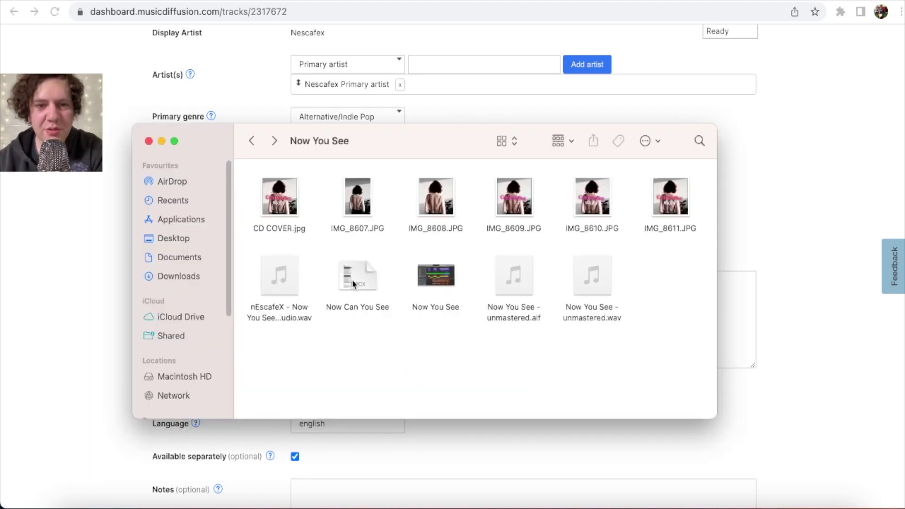
{"action": "left_click", "coordinate": [353, 286]}
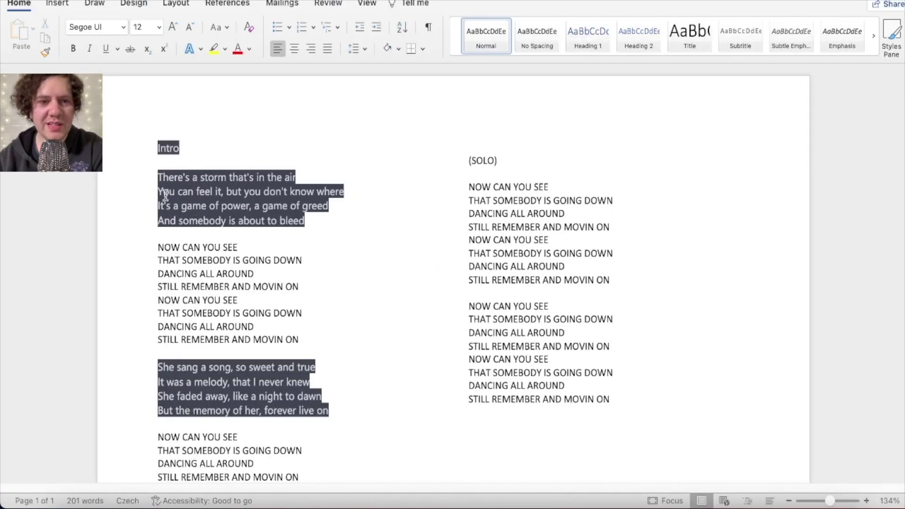
{"action": "left_click_drag", "start_coordinate": [160, 191], "coordinate": [614, 288]}
{"action": "key", "text": "super+c"}
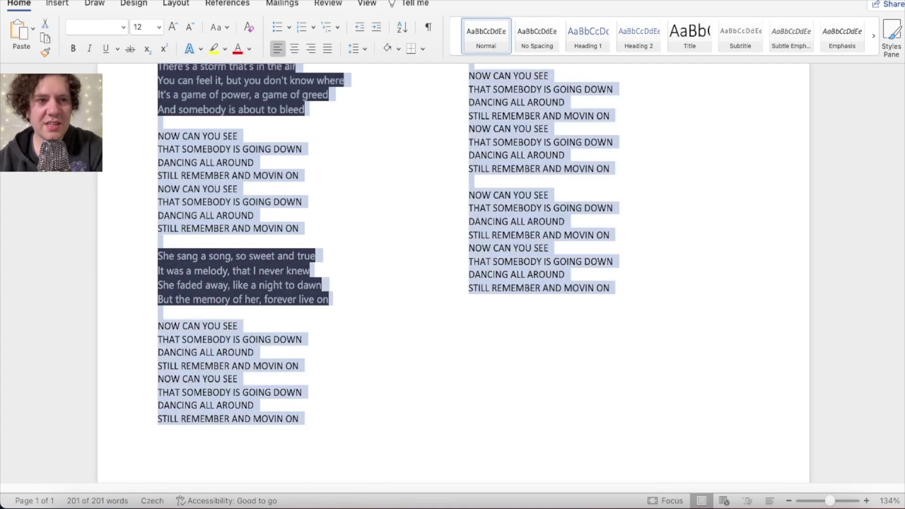
{"action": "key", "text": "super+Tab"}
{"action": "key", "text": "super+v"}
{"action": "scroll", "coordinate": [366, 332], "scroll_direction": "up", "scroll_amount": 5}
Set Explicit lyrics to 'Not explicit', keep language english, and save the track details.
{"action": "scroll", "coordinate": [366, 332], "scroll_direction": "up", "scroll_amount": 3}
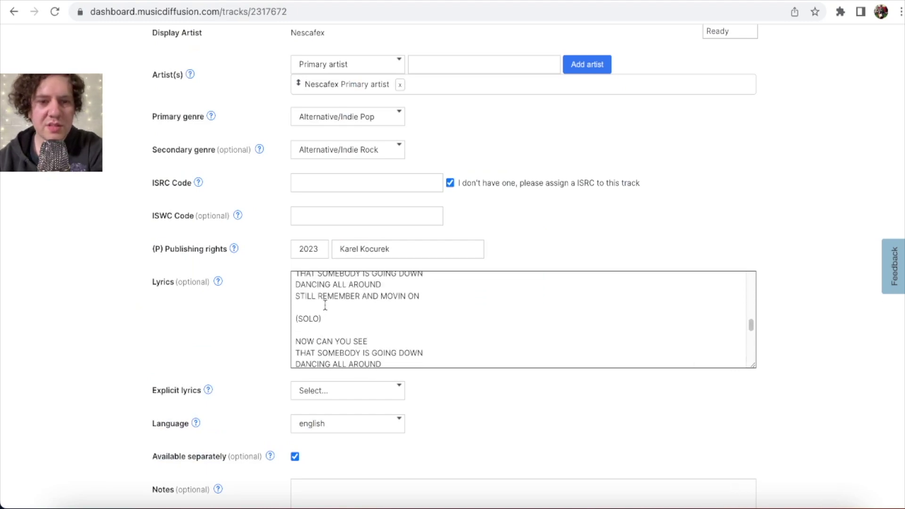
{"action": "scroll", "coordinate": [345, 317], "scroll_direction": "up", "scroll_amount": 8}
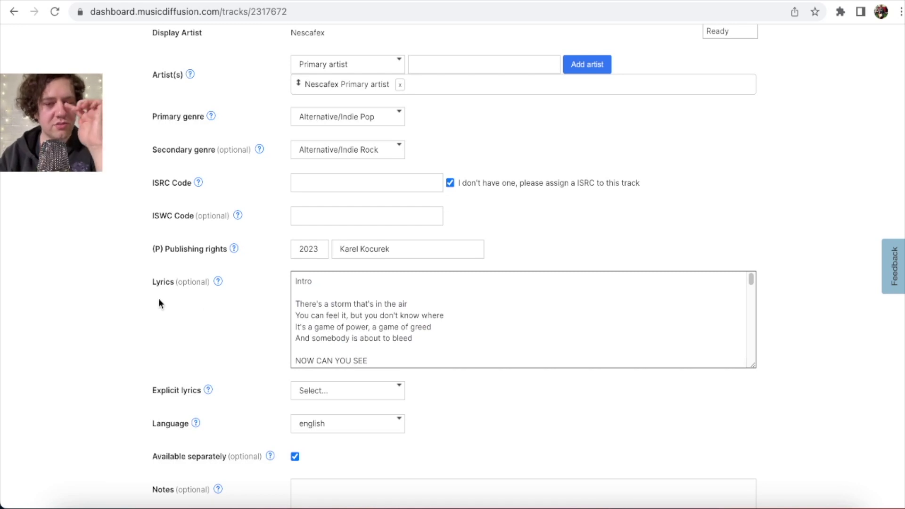
{"action": "scroll", "coordinate": [136, 342], "scroll_direction": "down", "scroll_amount": 2}
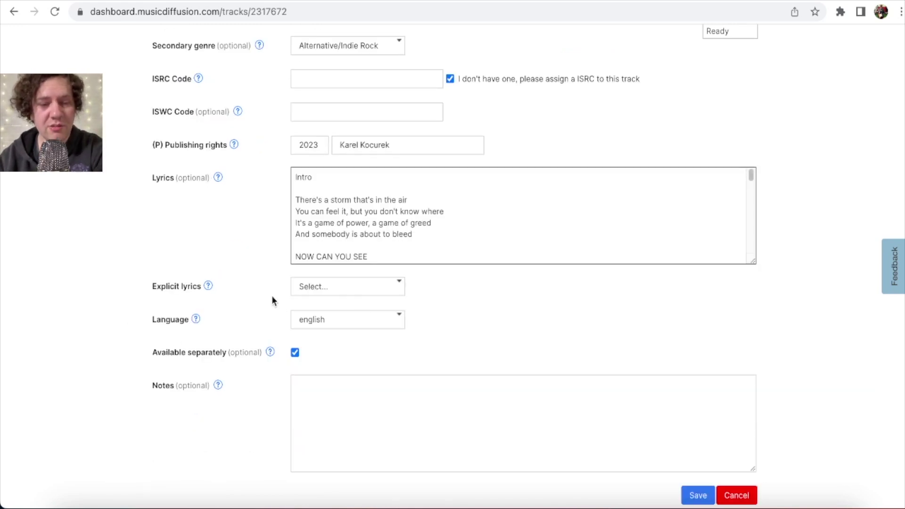
{"action": "mouse_move", "coordinate": [208, 293]}
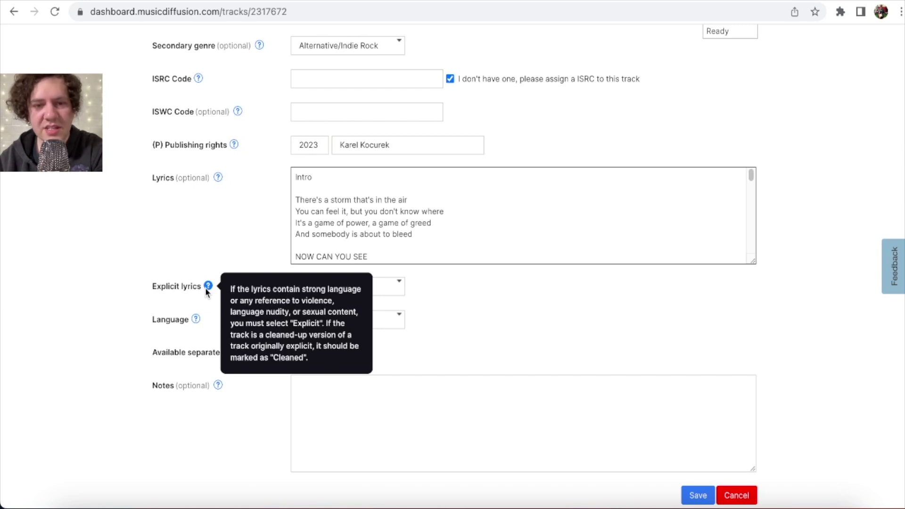
{"action": "left_click", "coordinate": [397, 286]}
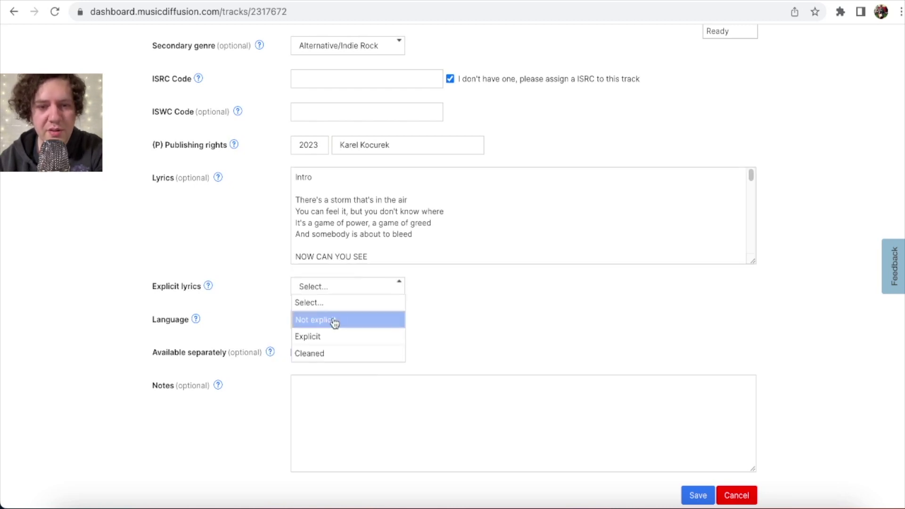
{"action": "left_click", "coordinate": [351, 321]}
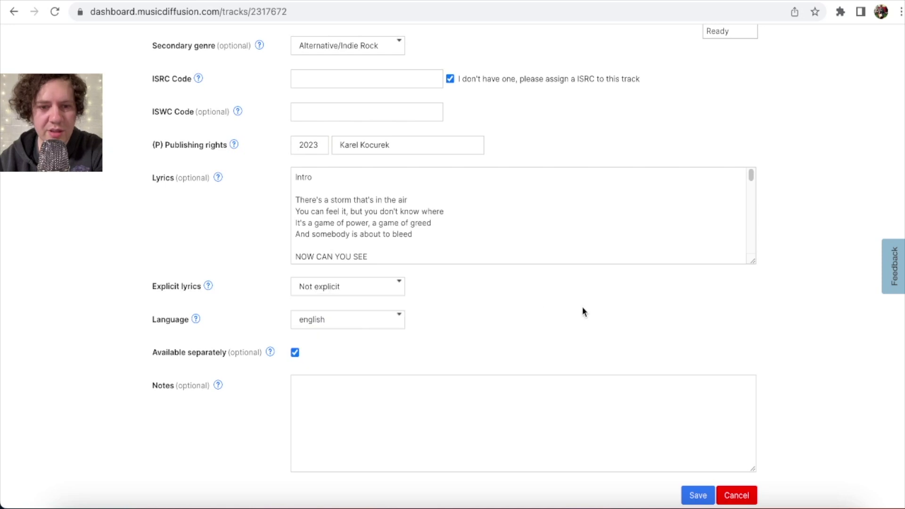
{"action": "left_click", "coordinate": [401, 319]}
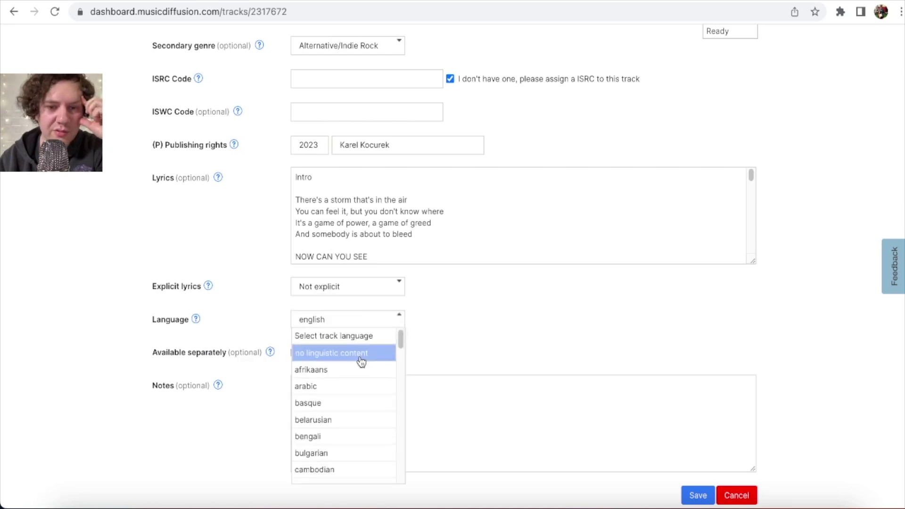
{"action": "left_click", "coordinate": [493, 313]}
{"action": "scroll", "coordinate": [94, 360], "scroll_direction": "down", "scroll_amount": 2}
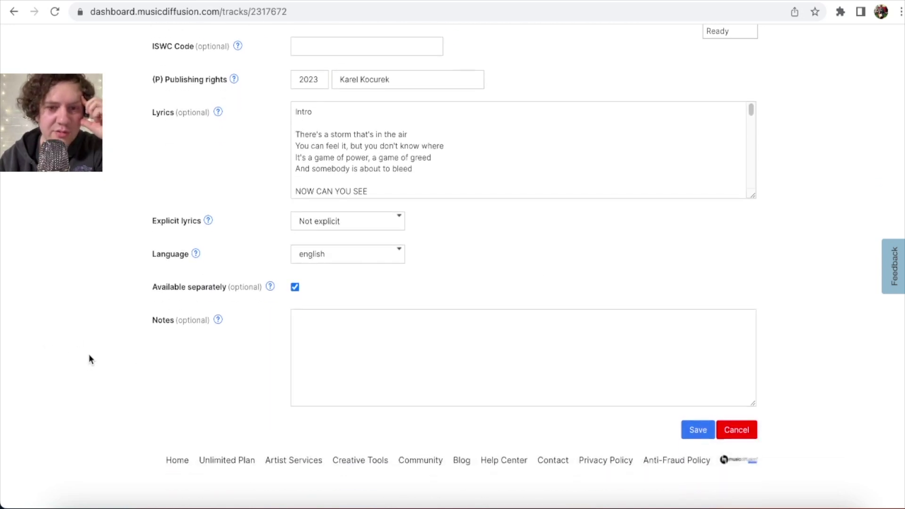
{"action": "left_click", "coordinate": [696, 431]}
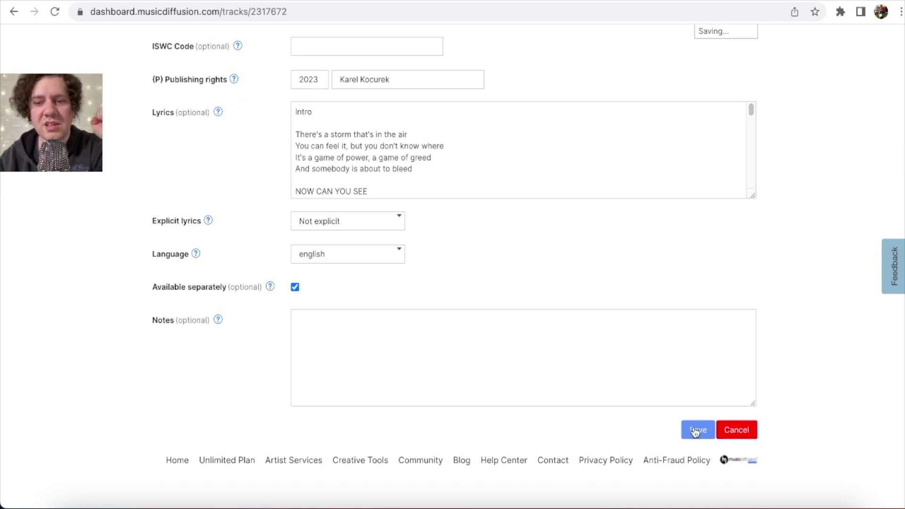
Strip the 'nEscafeX - ' prefix and '(MASTERED) - official audio' suffix so the title reads 'Now You See'.
{"action": "scroll", "coordinate": [752, 93], "scroll_direction": "up", "scroll_amount": 8}
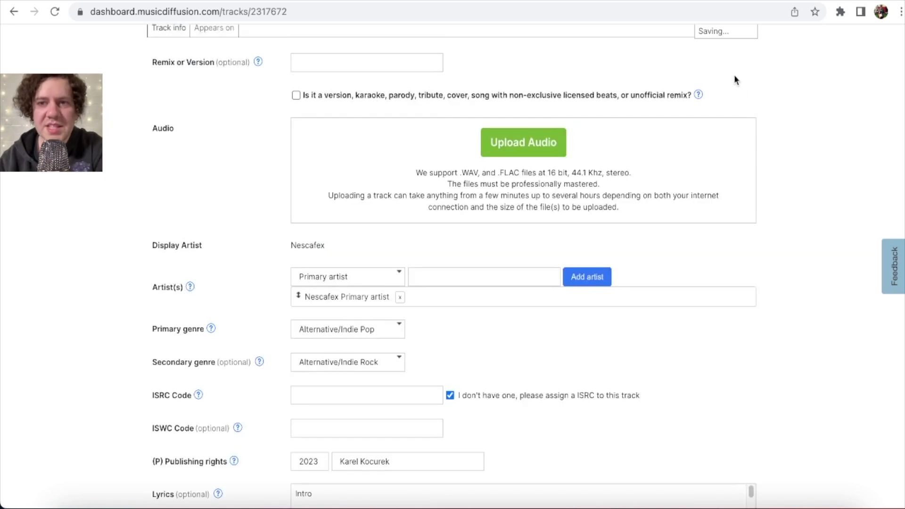
{"action": "scroll", "coordinate": [787, 92], "scroll_direction": "down", "scroll_amount": 1}
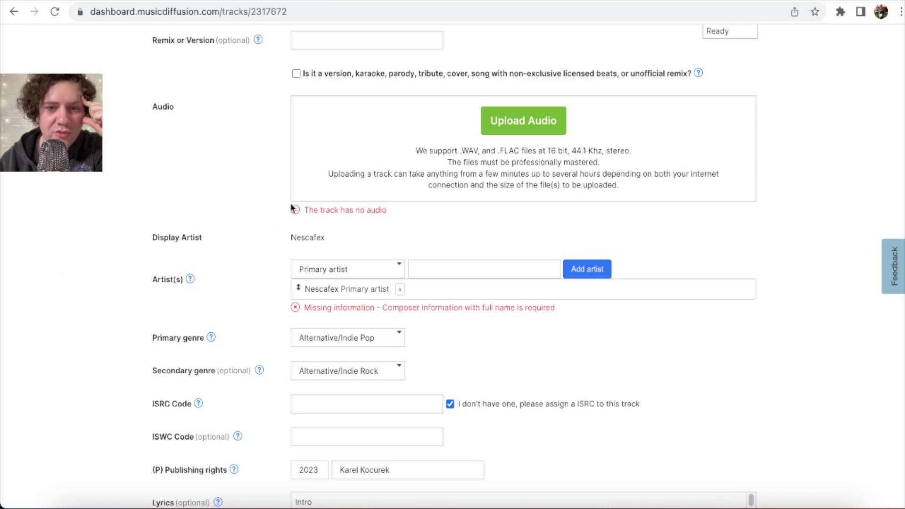
{"action": "scroll", "coordinate": [296, 202], "scroll_direction": "up", "scroll_amount": 4}
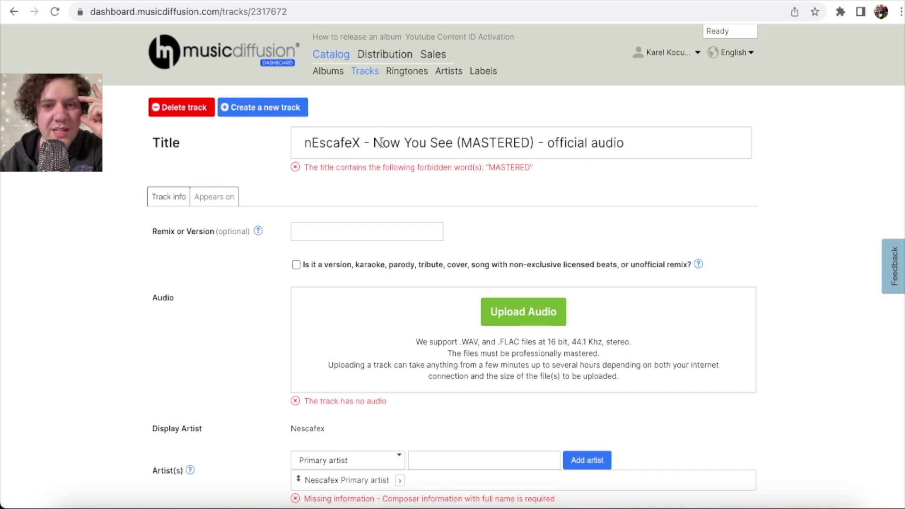
{"action": "left_click_drag", "start_coordinate": [376, 142], "coordinate": [289, 148]}
{"action": "key", "text": "BackSpace"}
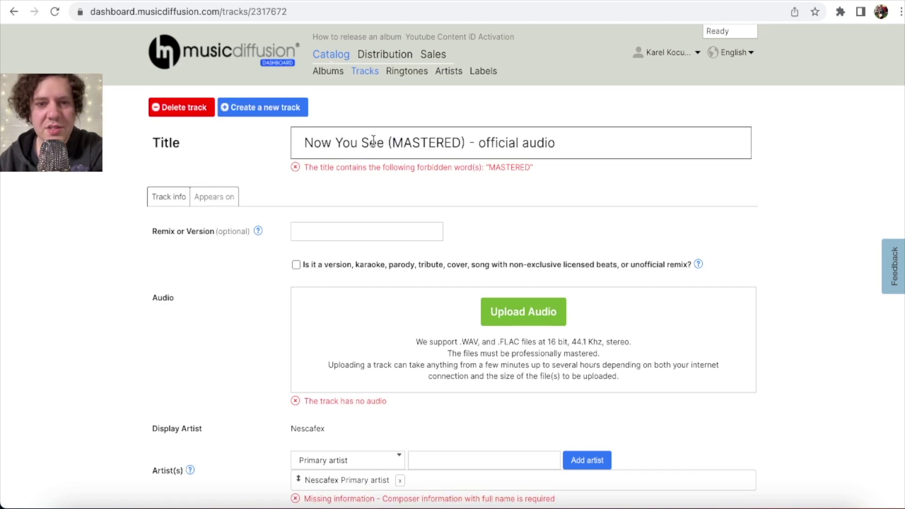
{"action": "left_click_drag", "start_coordinate": [383, 142], "coordinate": [610, 145]}
{"action": "key", "text": "BackSpace"}
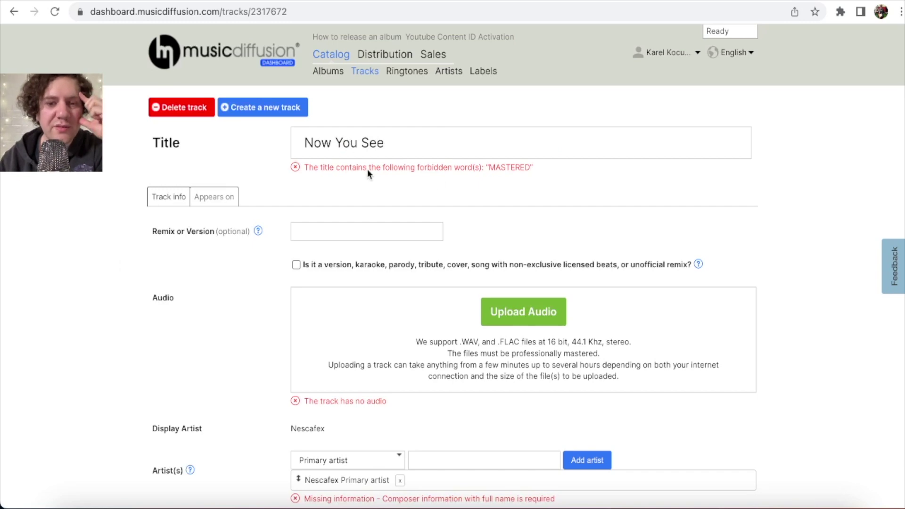
{"action": "scroll", "coordinate": [330, 250], "scroll_direction": "down", "scroll_amount": 2}
{"action": "left_click", "coordinate": [522, 214]}
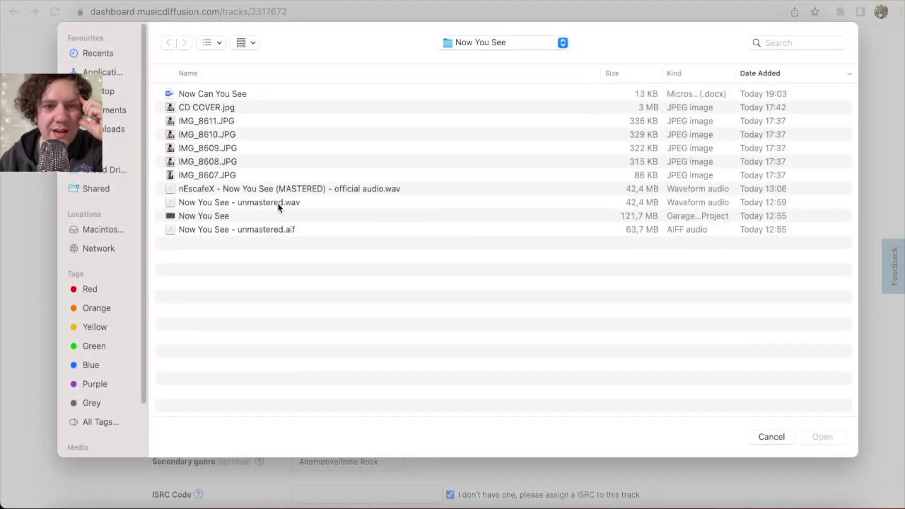
Upload the MASTERED WAV as track audio, yielding a 25.83 MB FLAC original and 7.34 MB MP3.
{"action": "double_click", "coordinate": [234, 190]}
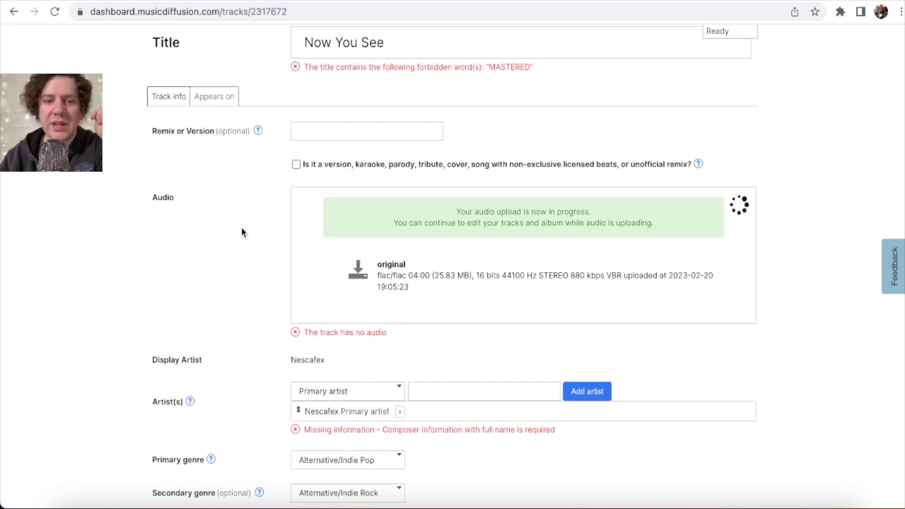
{"action": "scroll", "coordinate": [114, 243], "scroll_direction": "down", "scroll_amount": 2}
{"action": "scroll", "coordinate": [252, 325], "scroll_direction": "down", "scroll_amount": 2}
{"action": "mouse_move", "coordinate": [216, 314]}
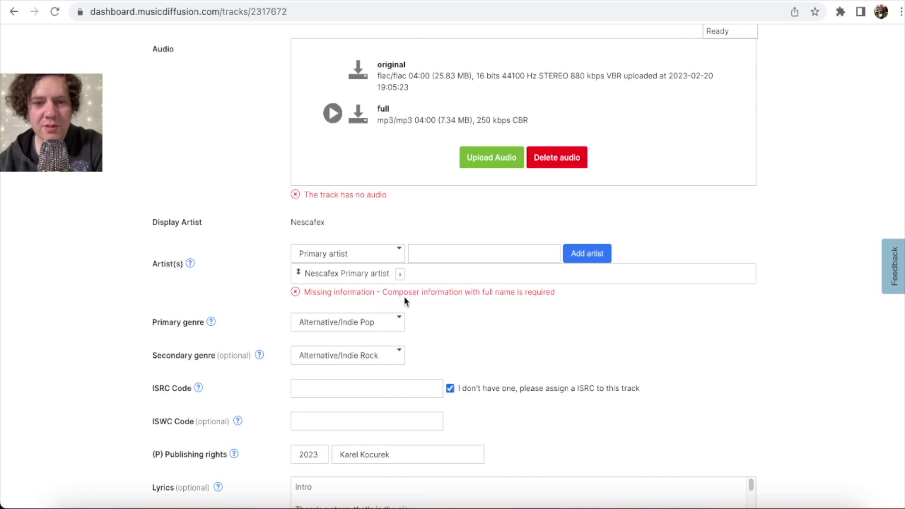
Add Nescafex to the track's artists with the Composer role.
{"action": "left_click", "coordinate": [398, 254]}
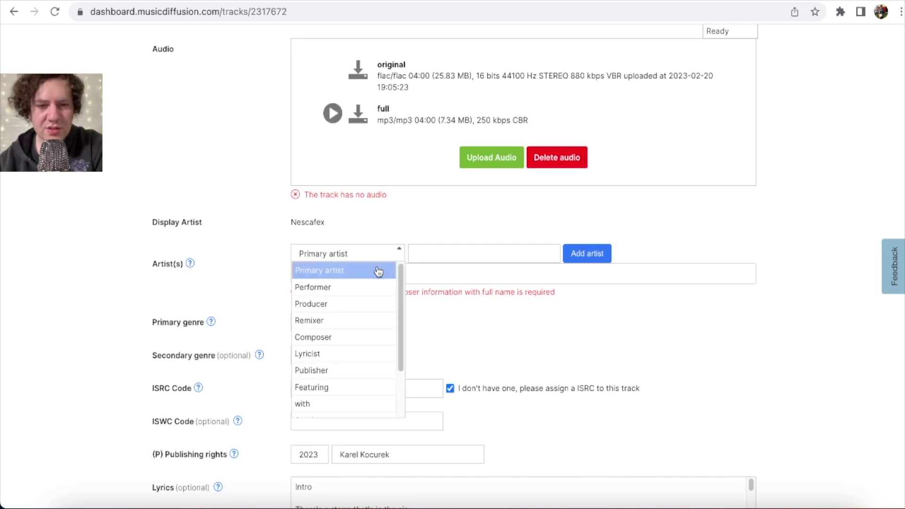
{"action": "left_click", "coordinate": [336, 337]}
{"action": "left_click", "coordinate": [472, 249]}
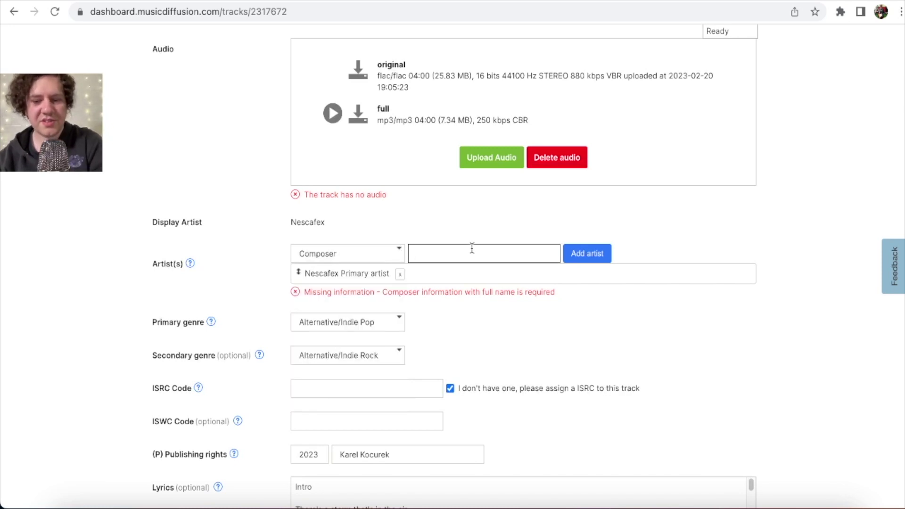
{"action": "type", "text": "nescafe"}
{"action": "key", "text": "ctrl+a"}
{"action": "key", "text": "BackSpace"}
{"action": "type", "text": "n"}
{"action": "left_click", "coordinate": [441, 272]}
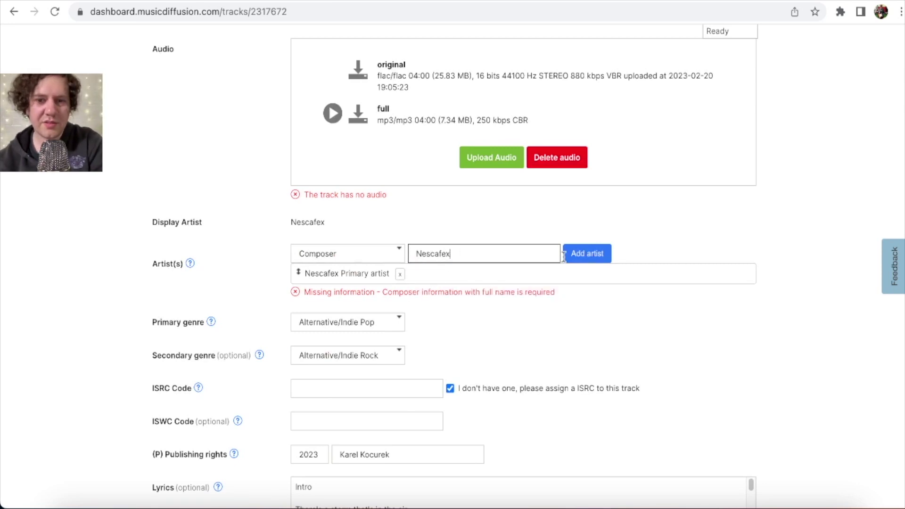
{"action": "left_click", "coordinate": [589, 255]}
Add Nescafex as Lyricist as well and save the track details.
{"action": "left_click", "coordinate": [396, 253]}
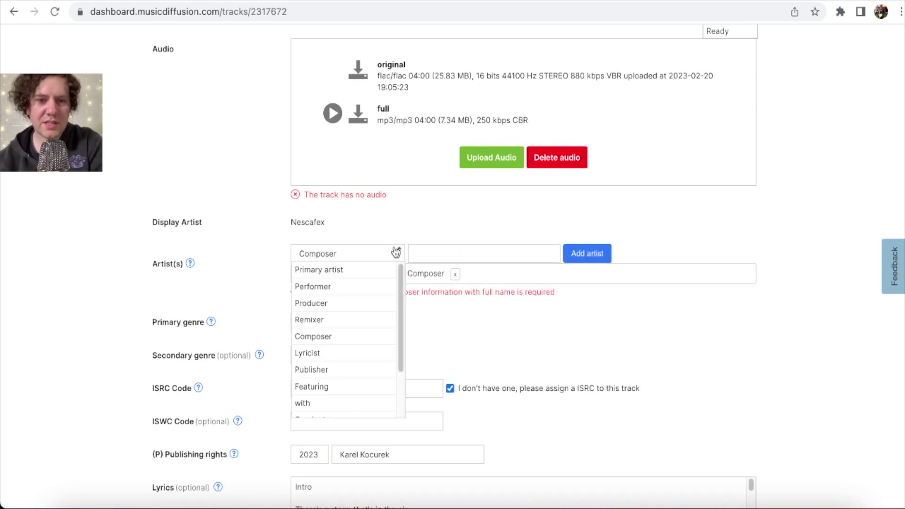
{"action": "left_click", "coordinate": [347, 354]}
{"action": "left_click", "coordinate": [470, 250]}
{"action": "type", "text": "nes"}
{"action": "left_click", "coordinate": [465, 274]}
{"action": "left_click", "coordinate": [606, 256]}
{"action": "scroll", "coordinate": [82, 290], "scroll_direction": "down", "scroll_amount": 8}
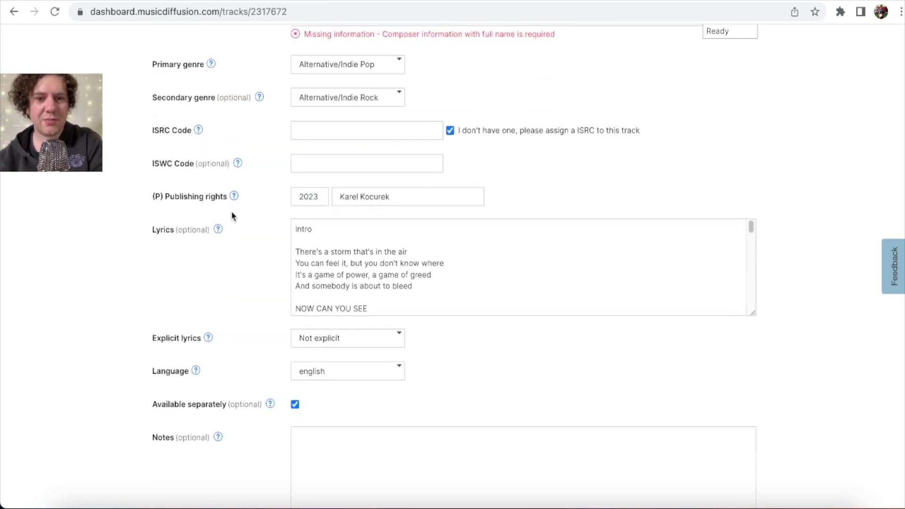
{"action": "left_click", "coordinate": [694, 433]}
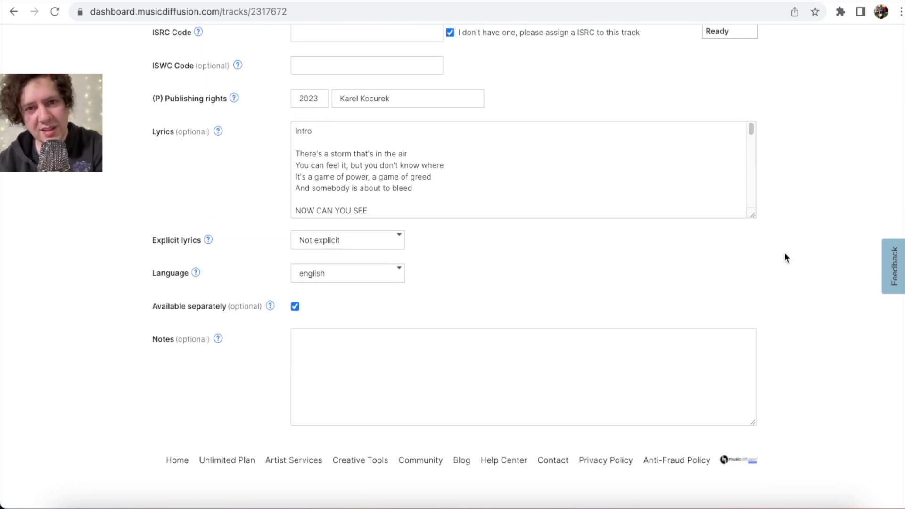
{"action": "scroll", "coordinate": [788, 255], "scroll_direction": "up", "scroll_amount": 9}
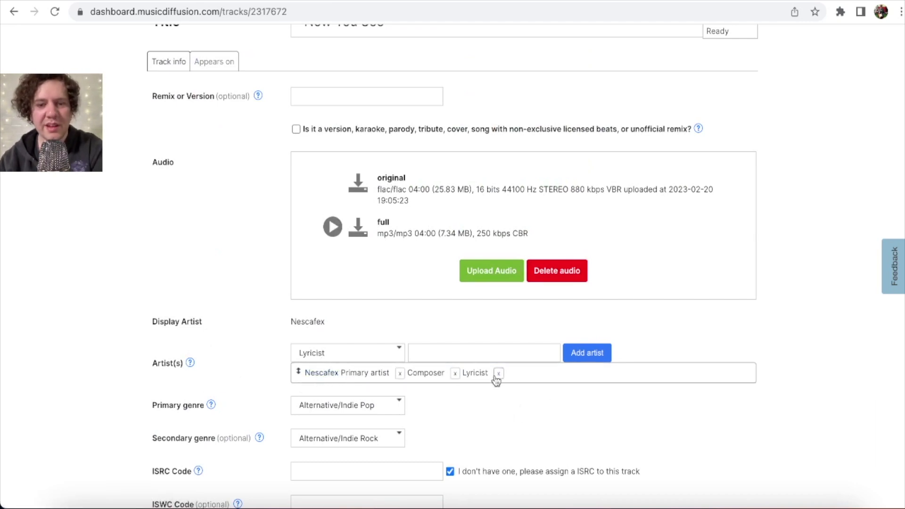
{"action": "scroll", "coordinate": [239, 356], "scroll_direction": "up", "scroll_amount": 3}
{"action": "scroll", "coordinate": [100, 330], "scroll_direction": "down", "scroll_amount": 6}
{"action": "scroll", "coordinate": [101, 323], "scroll_direction": "up", "scroll_amount": 6}
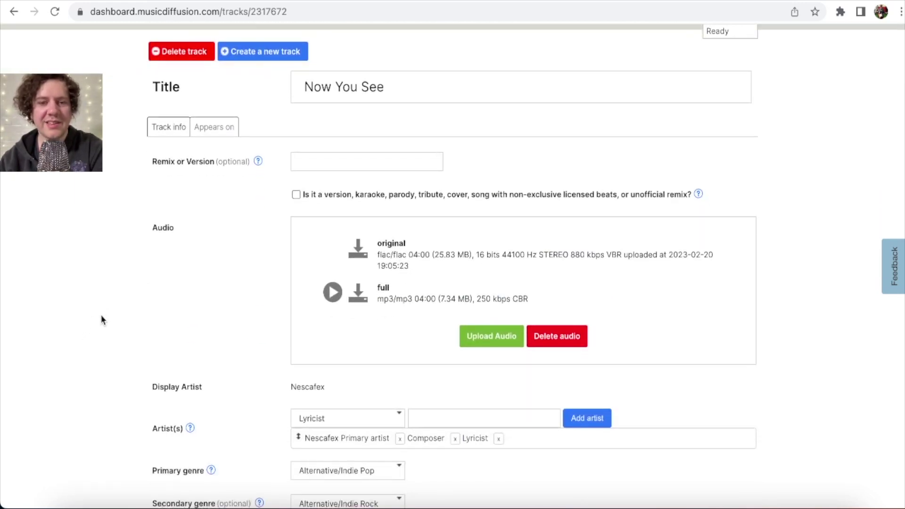
{"action": "left_click", "coordinate": [333, 293]}
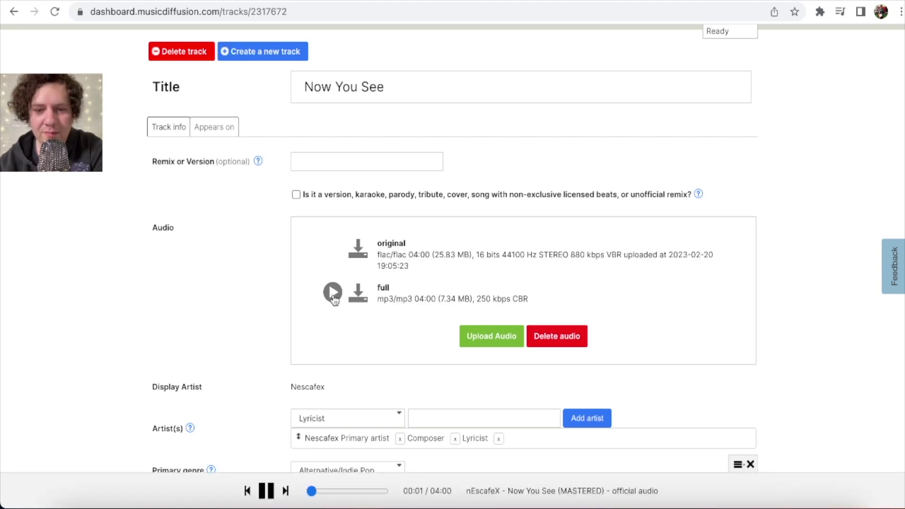
{"action": "left_click", "coordinate": [266, 491]}
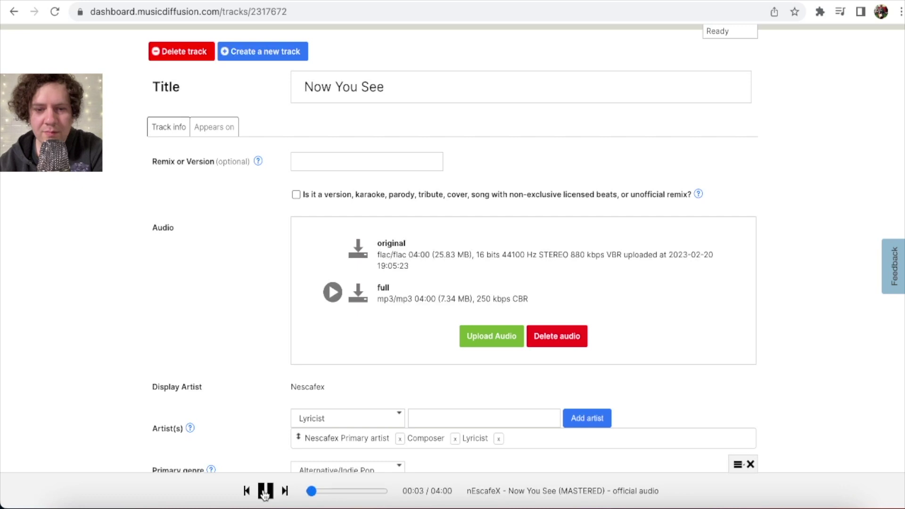
{"action": "left_click", "coordinate": [751, 465]}
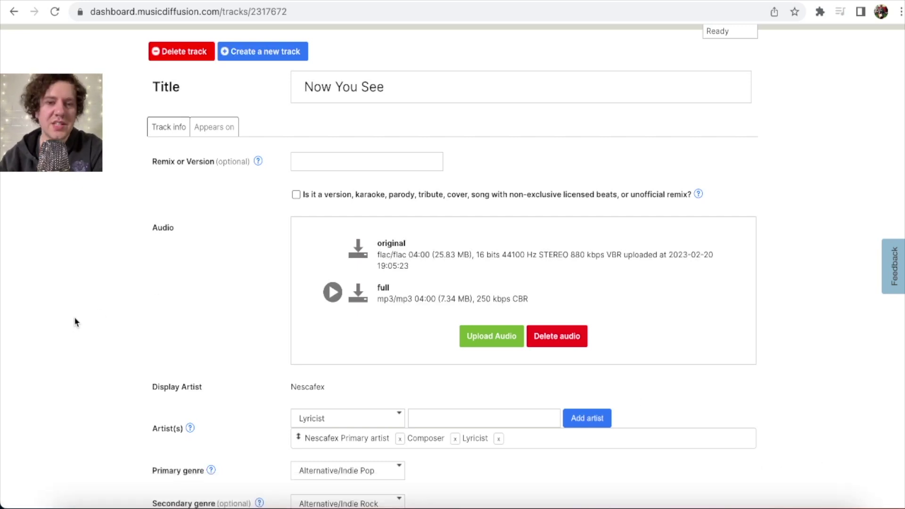
{"action": "scroll", "coordinate": [101, 294], "scroll_direction": "up", "scroll_amount": 2}
{"action": "scroll", "coordinate": [97, 304], "scroll_direction": "down", "scroll_amount": 10}
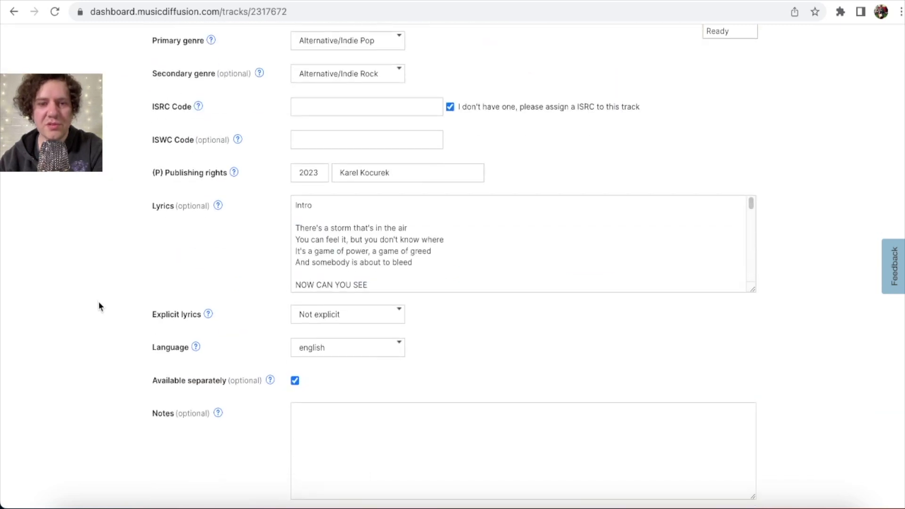
{"action": "scroll", "coordinate": [99, 305], "scroll_direction": "down", "scroll_amount": 2}
{"action": "scroll", "coordinate": [808, 393], "scroll_direction": "up", "scroll_amount": 2}
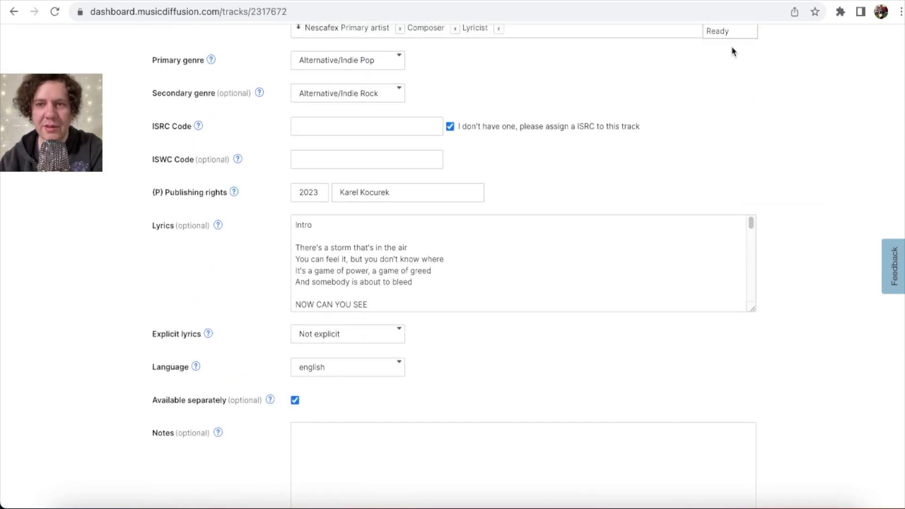
{"action": "scroll", "coordinate": [539, 297], "scroll_direction": "up", "scroll_amount": 5}
{"action": "scroll", "coordinate": [227, 317], "scroll_direction": "up", "scroll_amount": 5}
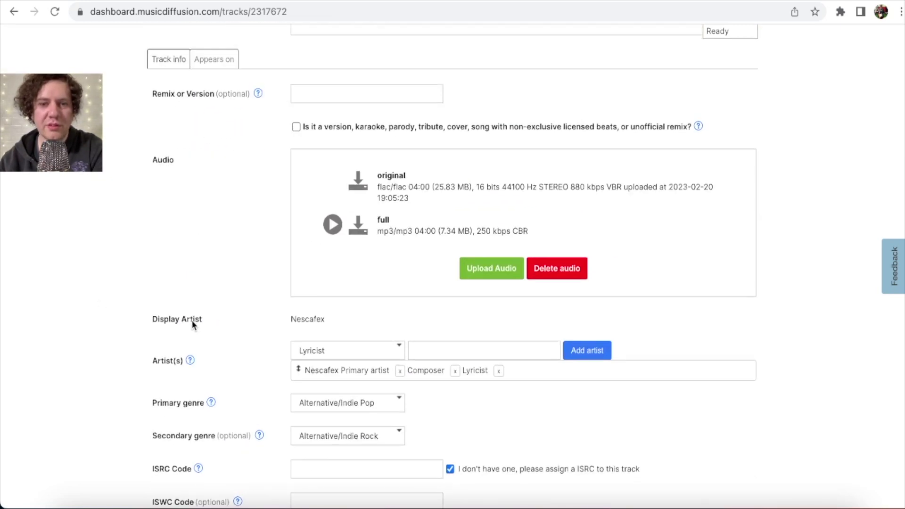
{"action": "left_click", "coordinate": [326, 72]}
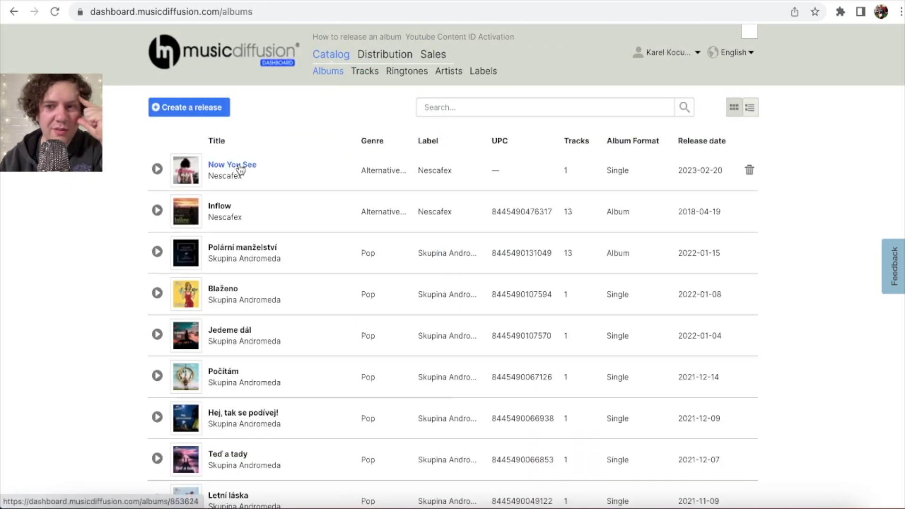
Open the 'Now You See' single and go to its '4. Preview and Distribute' tab.
{"action": "left_click", "coordinate": [240, 166]}
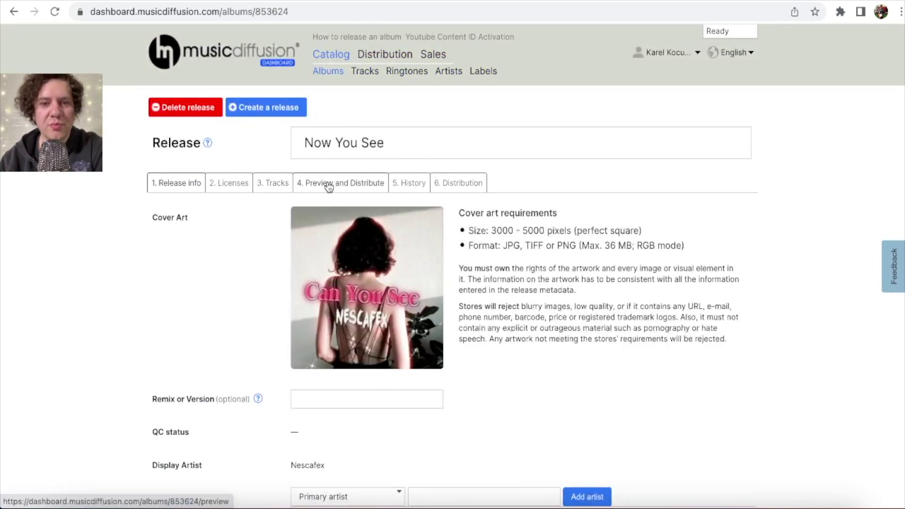
{"action": "scroll", "coordinate": [159, 254], "scroll_direction": "down", "scroll_amount": 10}
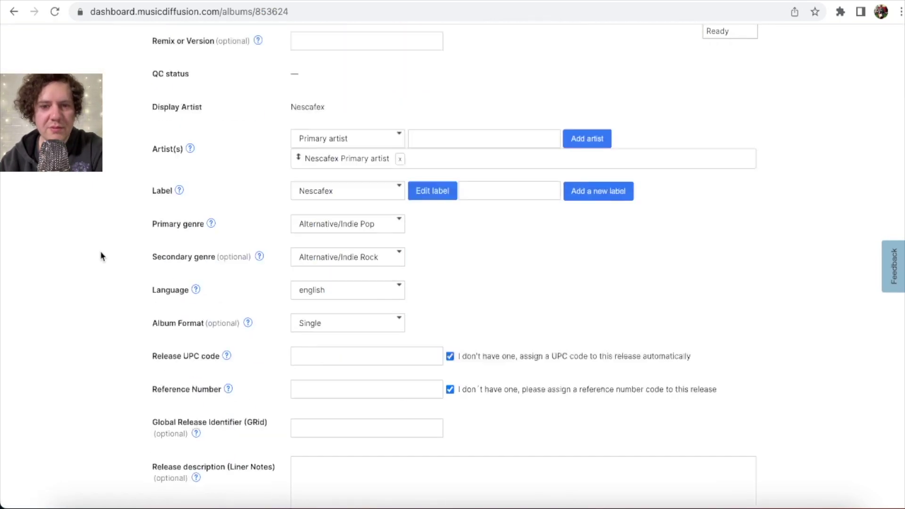
{"action": "scroll", "coordinate": [116, 235], "scroll_direction": "up", "scroll_amount": 10}
{"action": "left_click", "coordinate": [339, 183]}
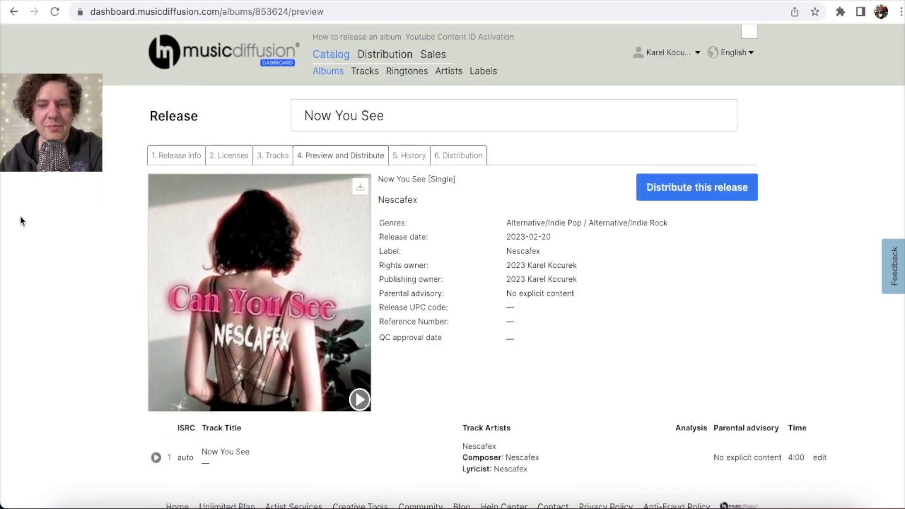
{"action": "scroll", "coordinate": [20, 218], "scroll_direction": "down", "scroll_amount": 2}
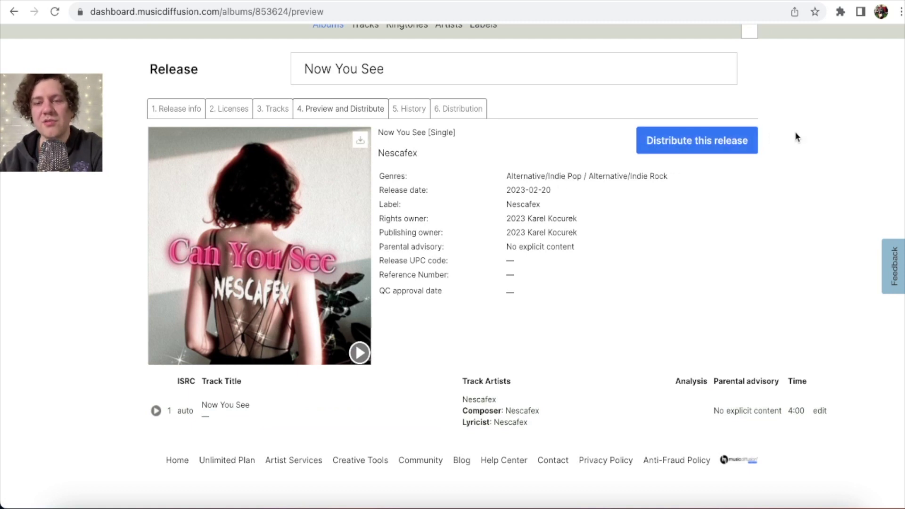
Send the single to distribution with All store channels checked, adding it to the current order.
{"action": "left_click", "coordinate": [722, 149]}
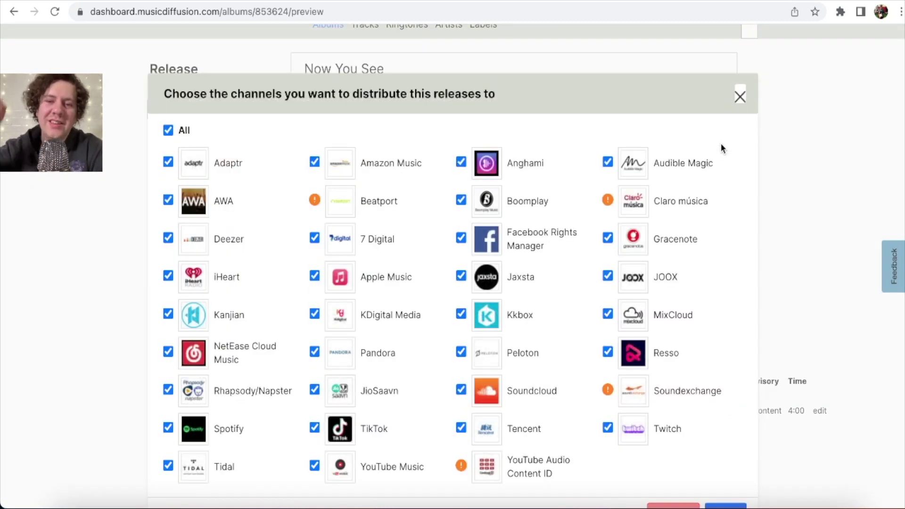
{"action": "scroll", "coordinate": [453, 311], "scroll_direction": "down", "scroll_amount": 1}
{"action": "scroll", "coordinate": [450, 302], "scroll_direction": "up", "scroll_amount": 3}
{"action": "scroll", "coordinate": [456, 155], "scroll_direction": "down", "scroll_amount": 2}
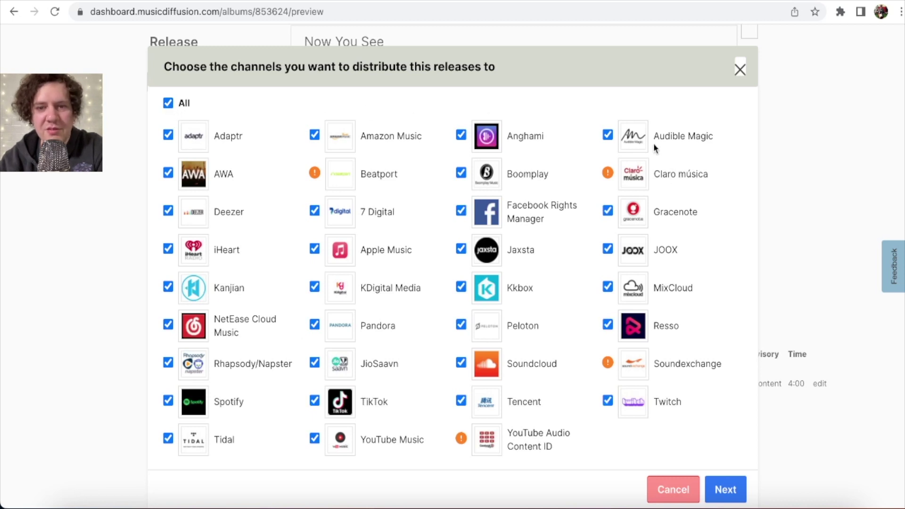
{"action": "left_click", "coordinate": [727, 491]}
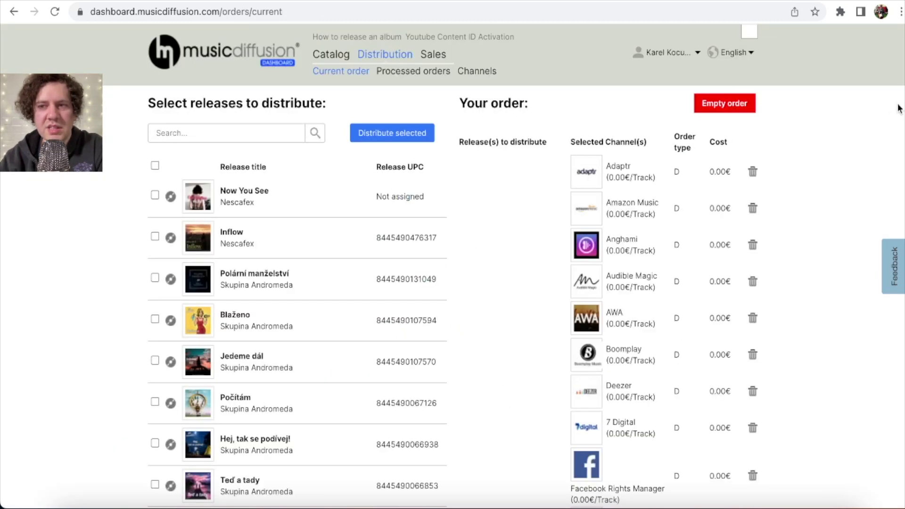
Check out the order, accepting the licence, Gracenote, Apple Music and YouTube Music terms, then proceed to Delivery.
{"action": "scroll", "coordinate": [896, 162], "scroll_direction": "down", "scroll_amount": 5}
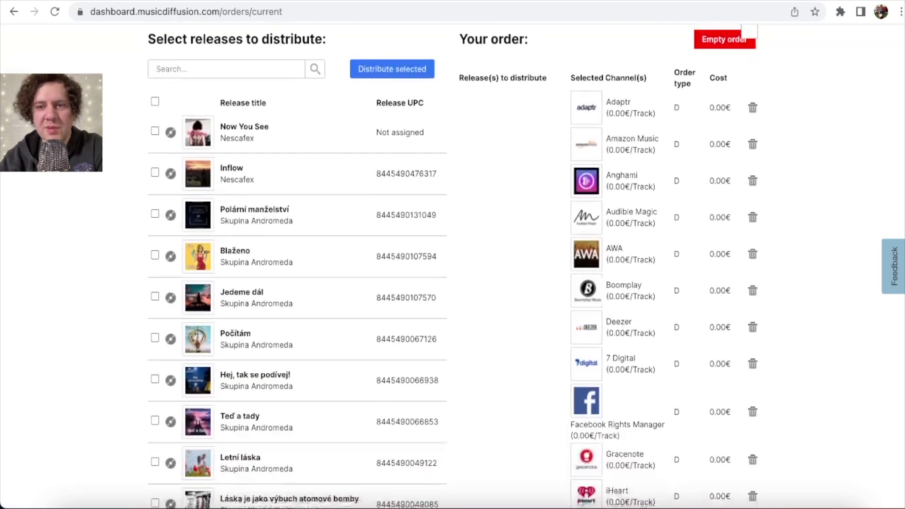
{"action": "scroll", "coordinate": [896, 162], "scroll_direction": "down", "scroll_amount": 20}
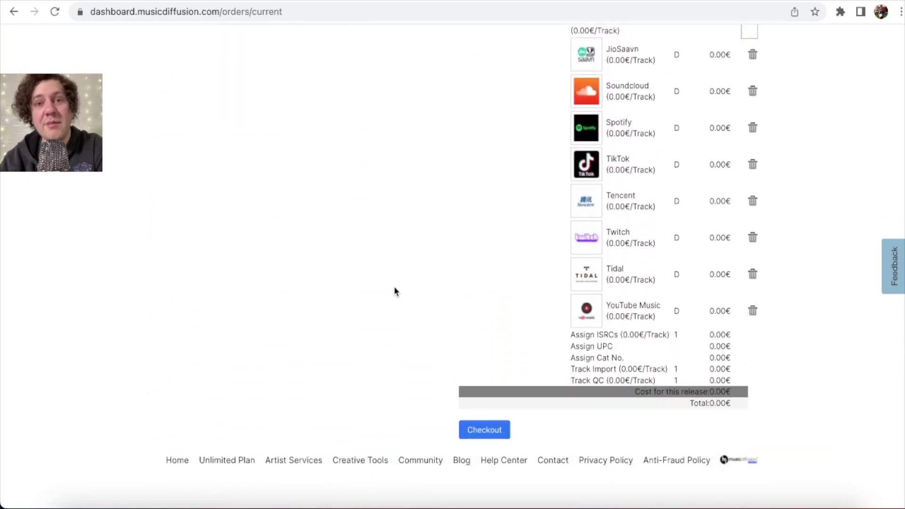
{"action": "scroll", "coordinate": [651, 297], "scroll_direction": "up", "scroll_amount": 15}
{"action": "scroll", "coordinate": [816, 175], "scroll_direction": "down", "scroll_amount": 18}
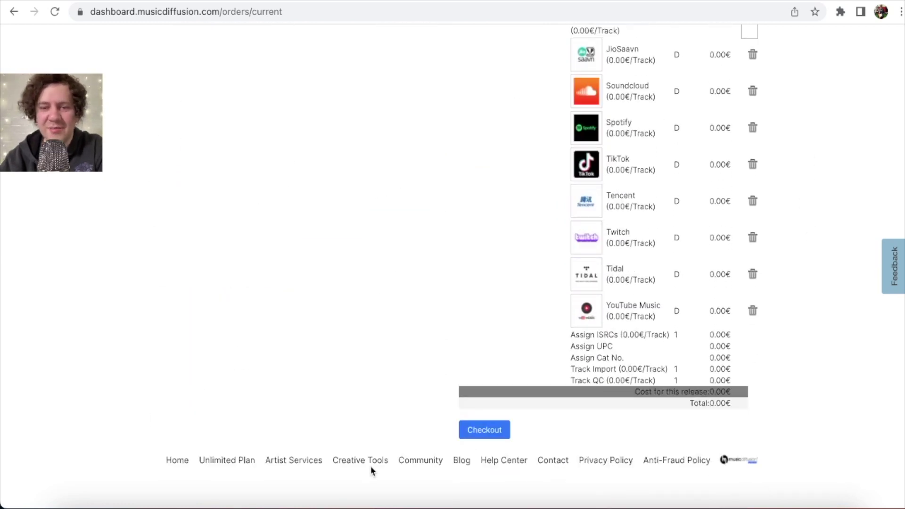
{"action": "left_click", "coordinate": [476, 431]}
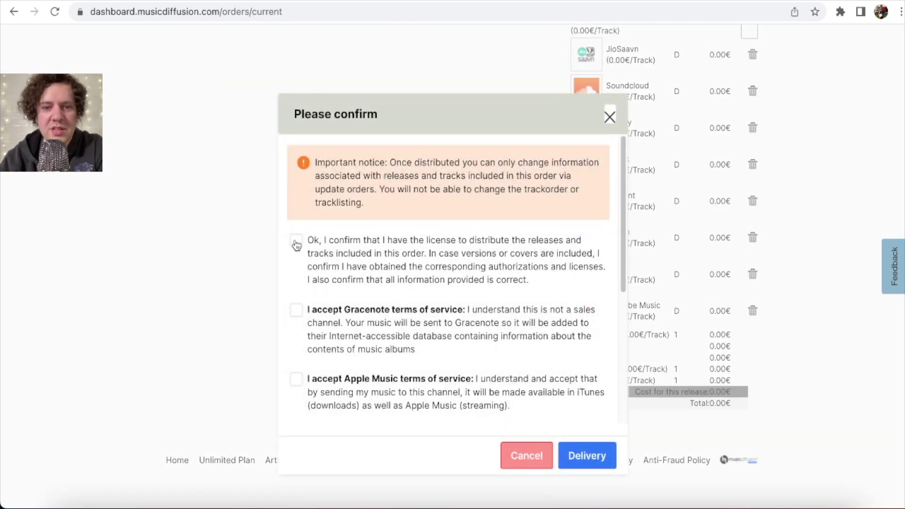
{"action": "left_click", "coordinate": [296, 242]}
{"action": "left_click", "coordinate": [296, 311]}
{"action": "scroll", "coordinate": [381, 282], "scroll_direction": "down", "scroll_amount": 1}
{"action": "left_click", "coordinate": [296, 329]}
{"action": "scroll", "coordinate": [424, 290], "scroll_direction": "down", "scroll_amount": 2}
{"action": "left_click", "coordinate": [296, 287]}
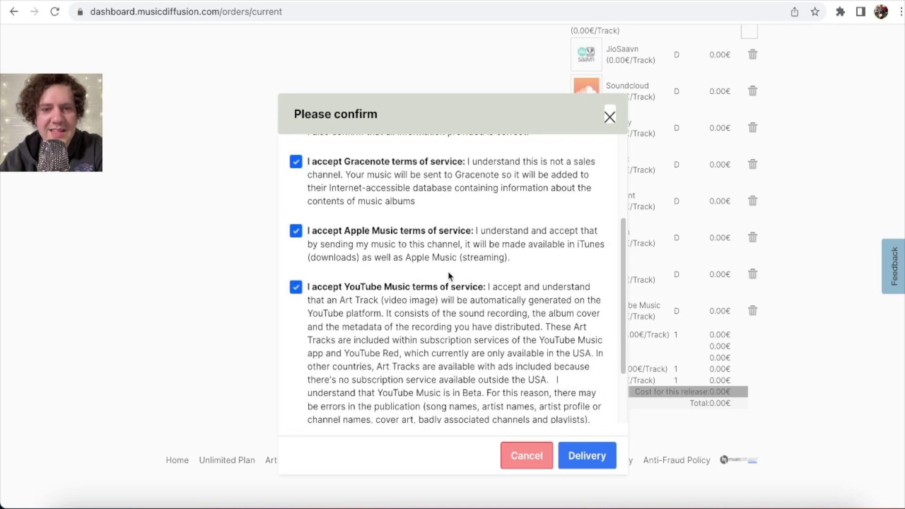
{"action": "scroll", "coordinate": [424, 279], "scroll_direction": "down", "scroll_amount": 2}
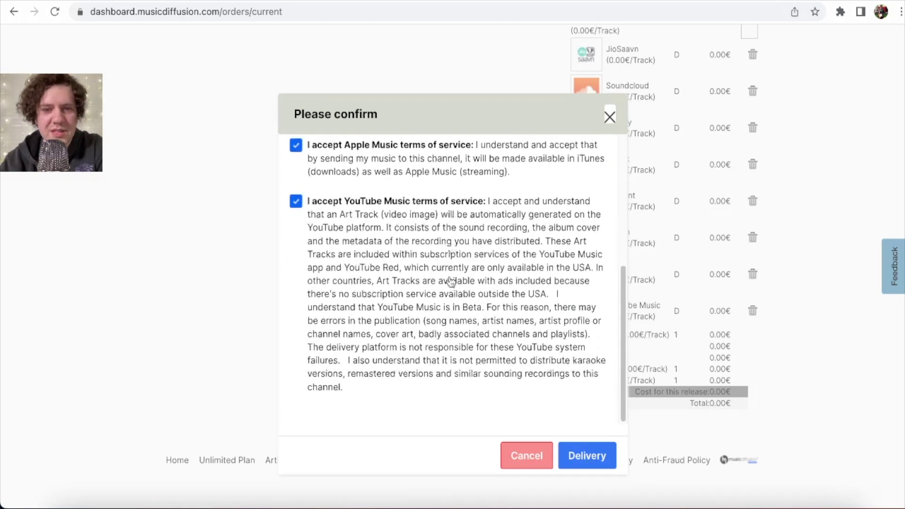
{"action": "left_click", "coordinate": [585, 463]}
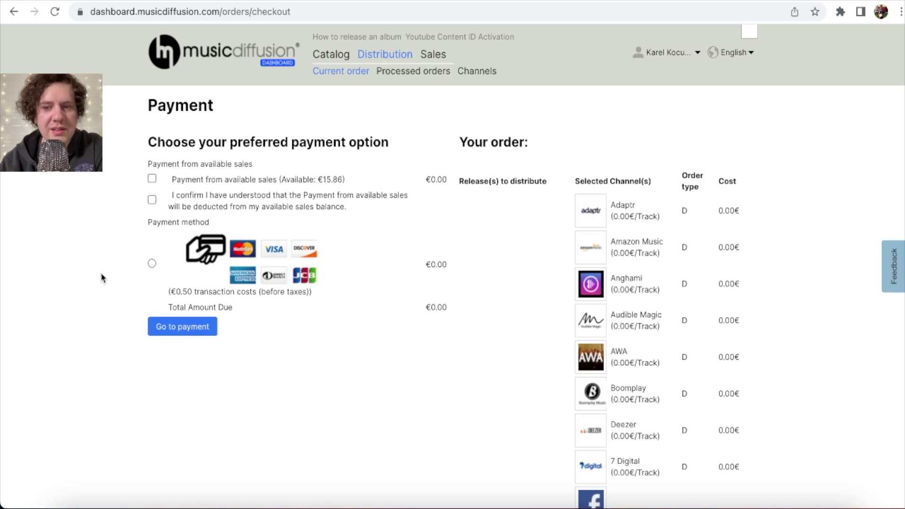
Pay for the distribution order by card and confirm it was processed.
{"action": "left_click", "coordinate": [151, 263]}
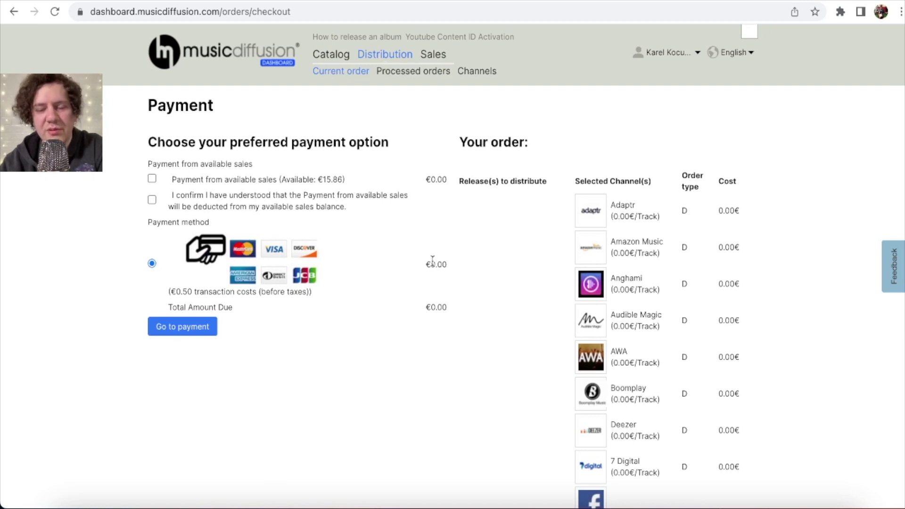
{"action": "scroll", "coordinate": [425, 318], "scroll_direction": "down", "scroll_amount": 5}
{"action": "scroll", "coordinate": [377, 330], "scroll_direction": "up", "scroll_amount": 5}
{"action": "scroll", "coordinate": [349, 338], "scroll_direction": "down", "scroll_amount": 15}
{"action": "scroll", "coordinate": [269, 339], "scroll_direction": "up", "scroll_amount": 15}
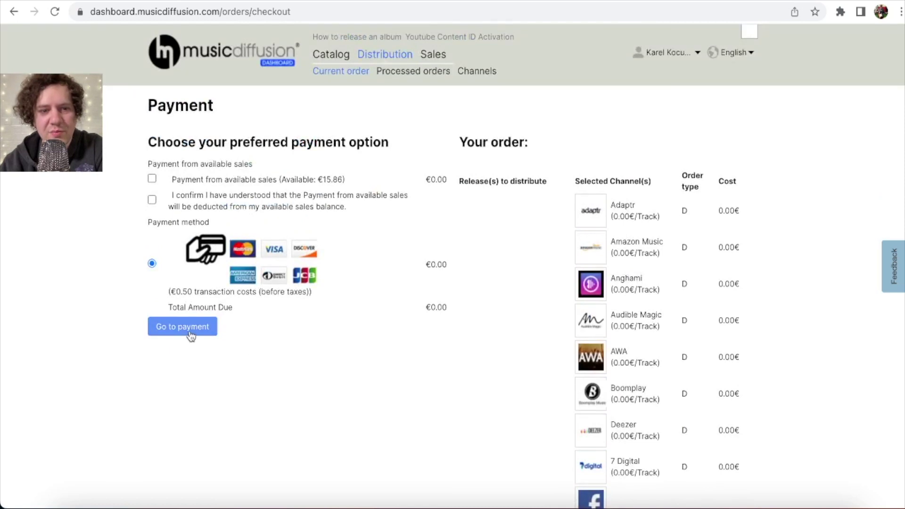
{"action": "left_click", "coordinate": [189, 330]}
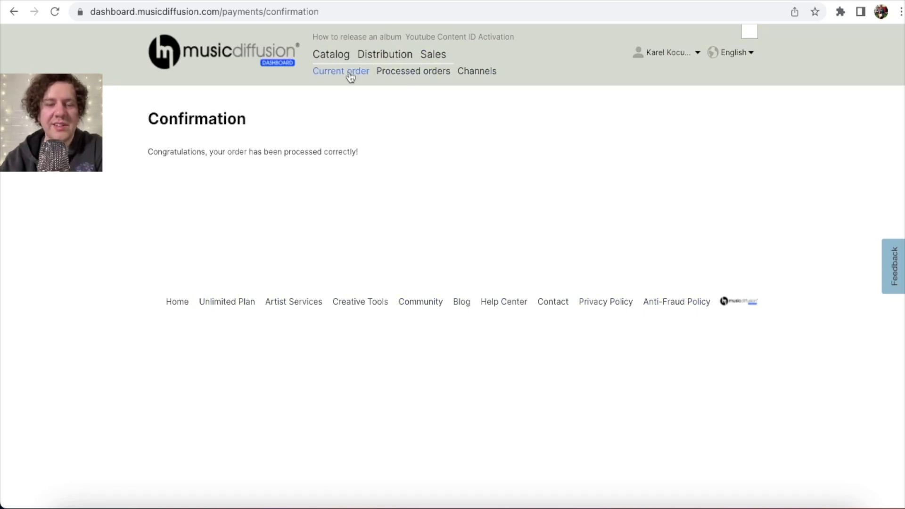
From the Catalog, open the 'Now You See' release and check its QC status reads Pending.
{"action": "left_click", "coordinate": [323, 66]}
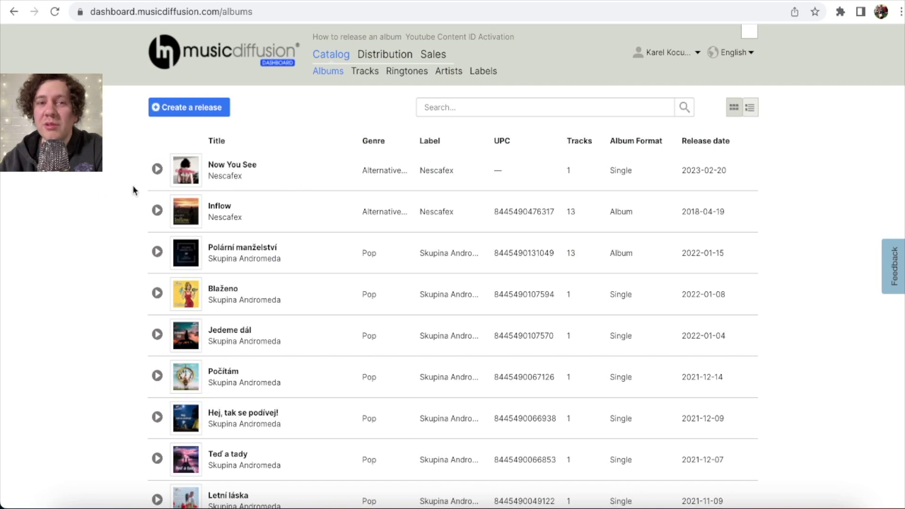
{"action": "left_click", "coordinate": [245, 166]}
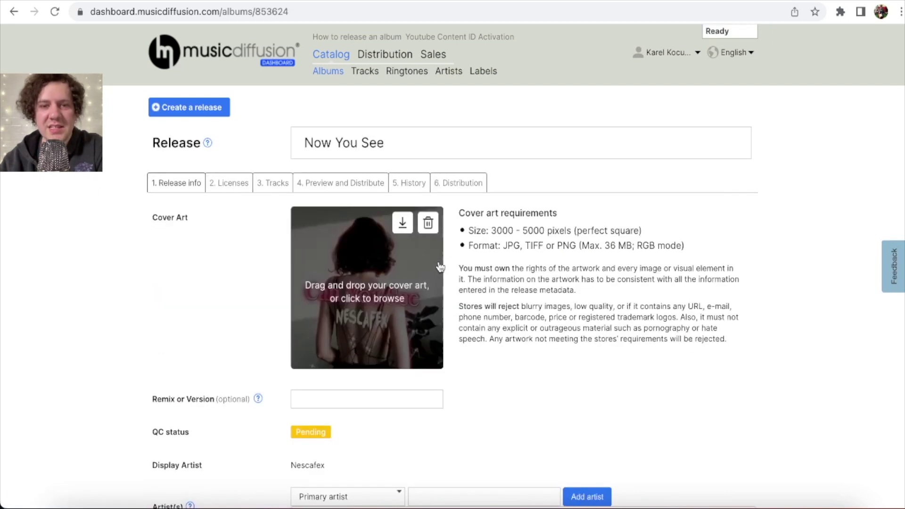
{"action": "scroll", "coordinate": [19, 297], "scroll_direction": "down", "scroll_amount": 6}
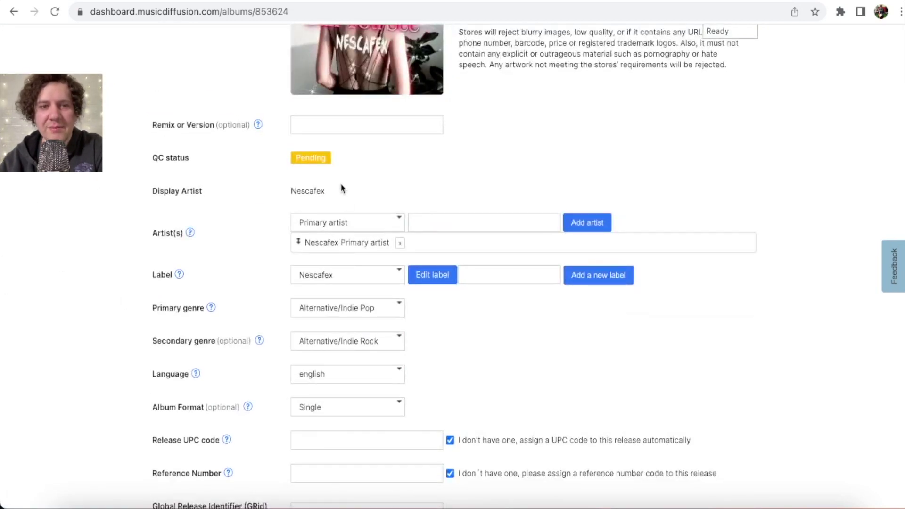
{"action": "scroll", "coordinate": [61, 246], "scroll_direction": "up", "scroll_amount": 6}
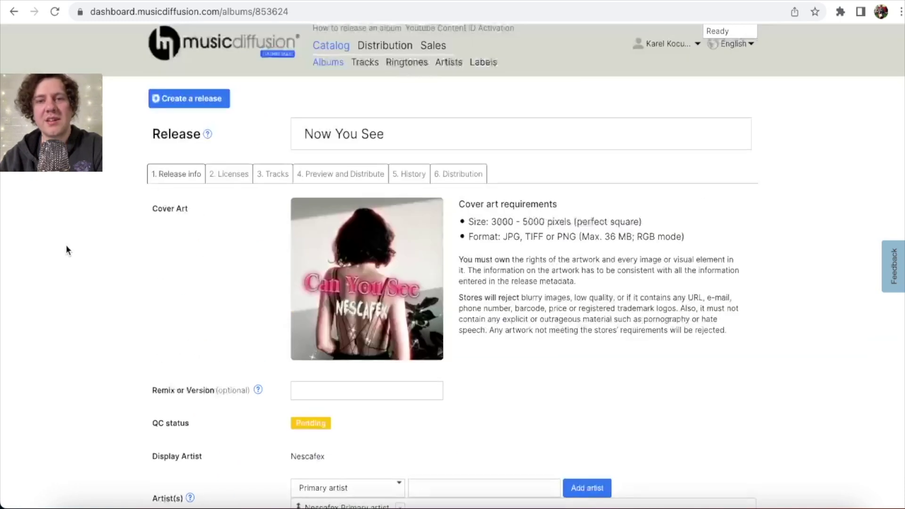
{"action": "scroll", "coordinate": [78, 250], "scroll_direction": "down", "scroll_amount": 3}
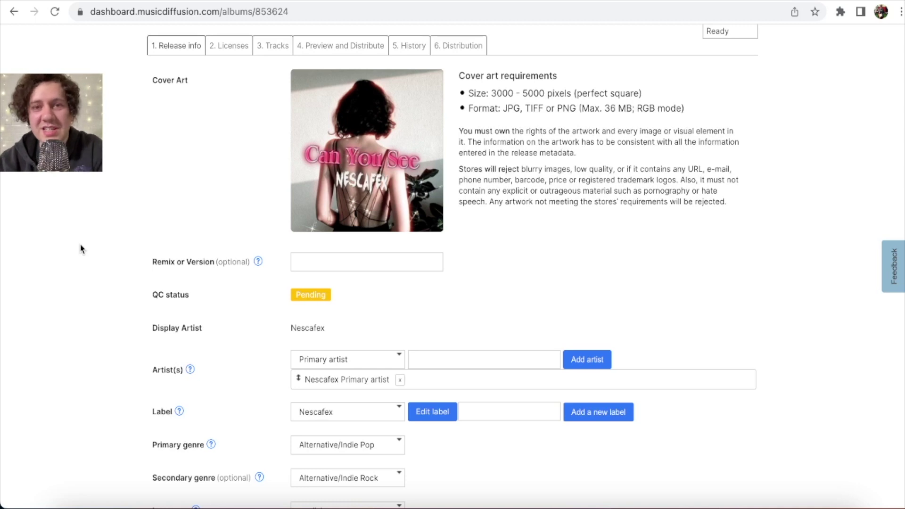
{"action": "scroll", "coordinate": [82, 249], "scroll_direction": "up", "scroll_amount": 3}
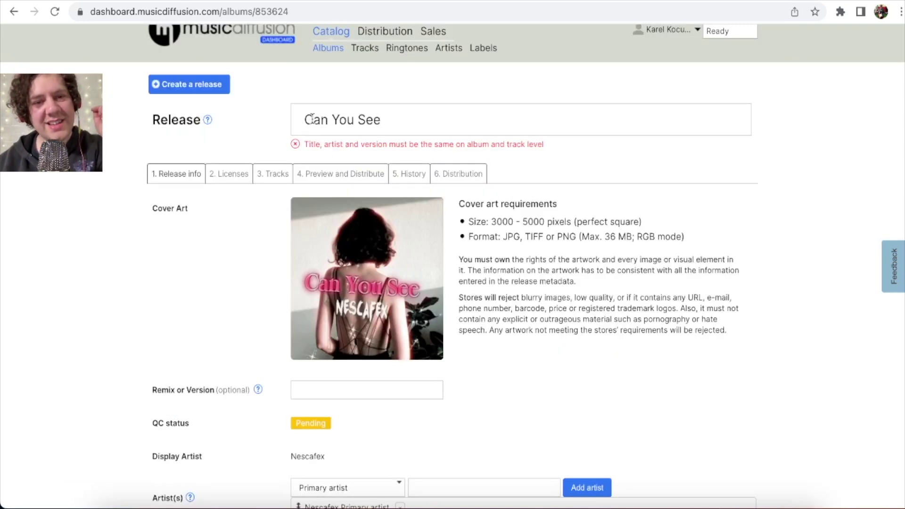
{"action": "mouse_move", "coordinate": [413, 302]}
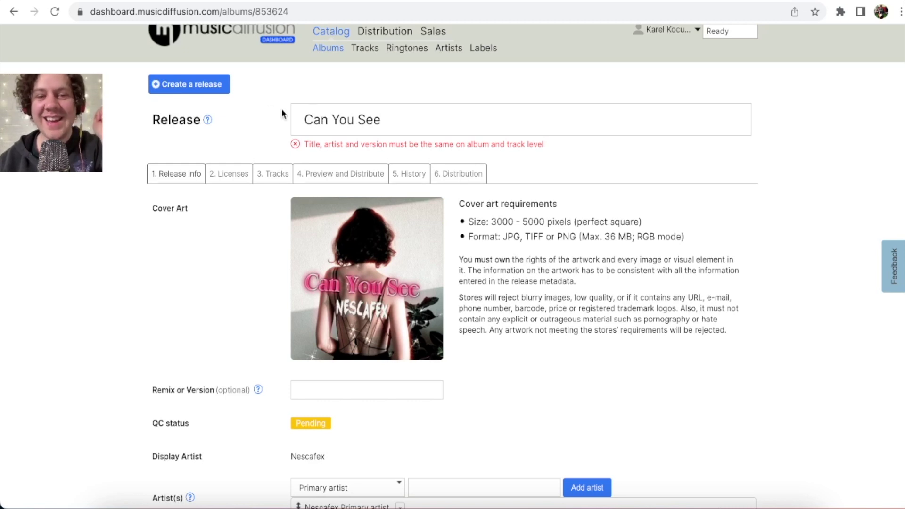
{"action": "scroll", "coordinate": [732, 253], "scroll_direction": "down", "scroll_amount": 10}
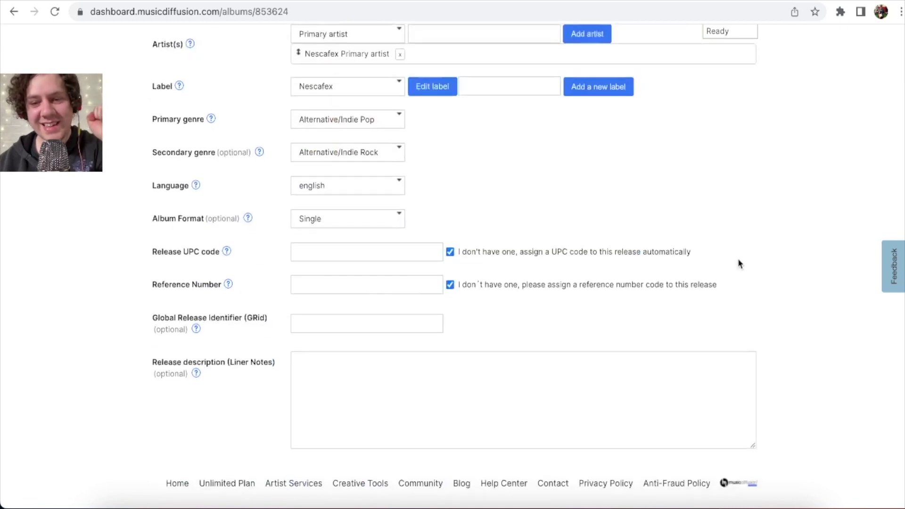
{"action": "scroll", "coordinate": [798, 391], "scroll_direction": "up", "scroll_amount": 11}
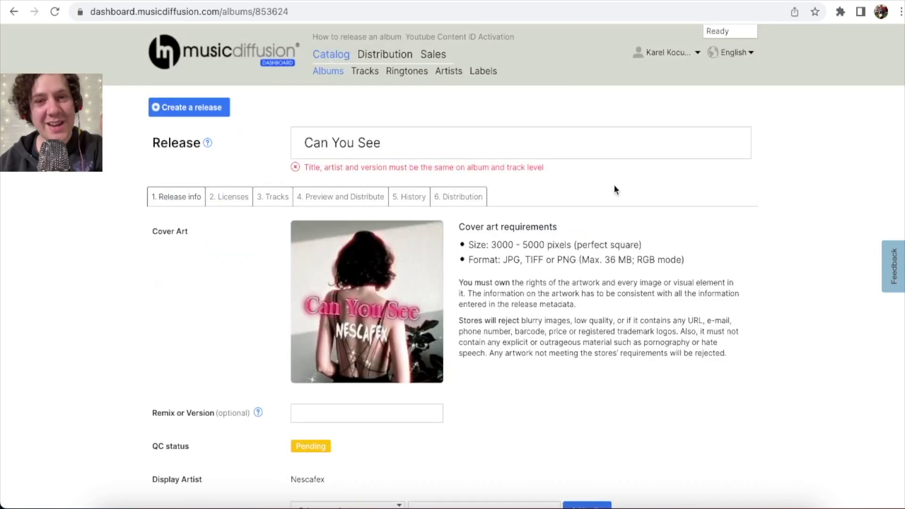
{"action": "scroll", "coordinate": [613, 186], "scroll_direction": "down", "scroll_amount": 3}
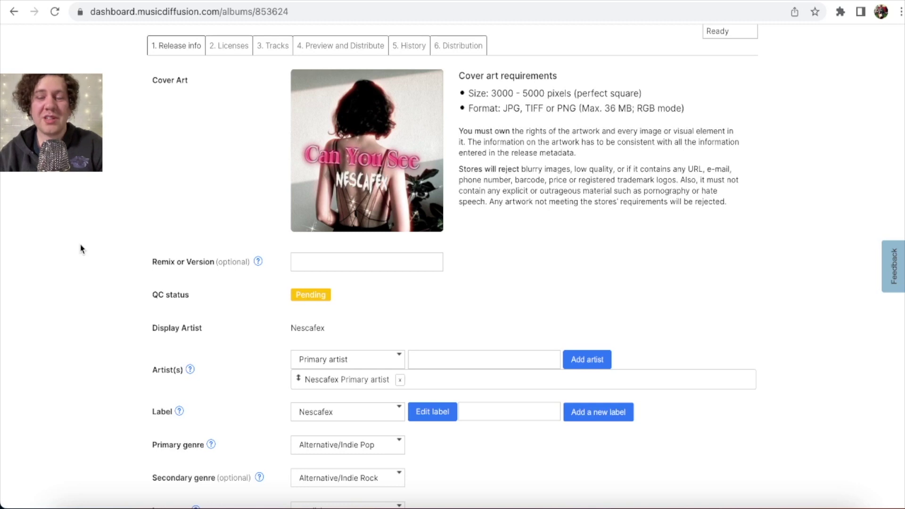